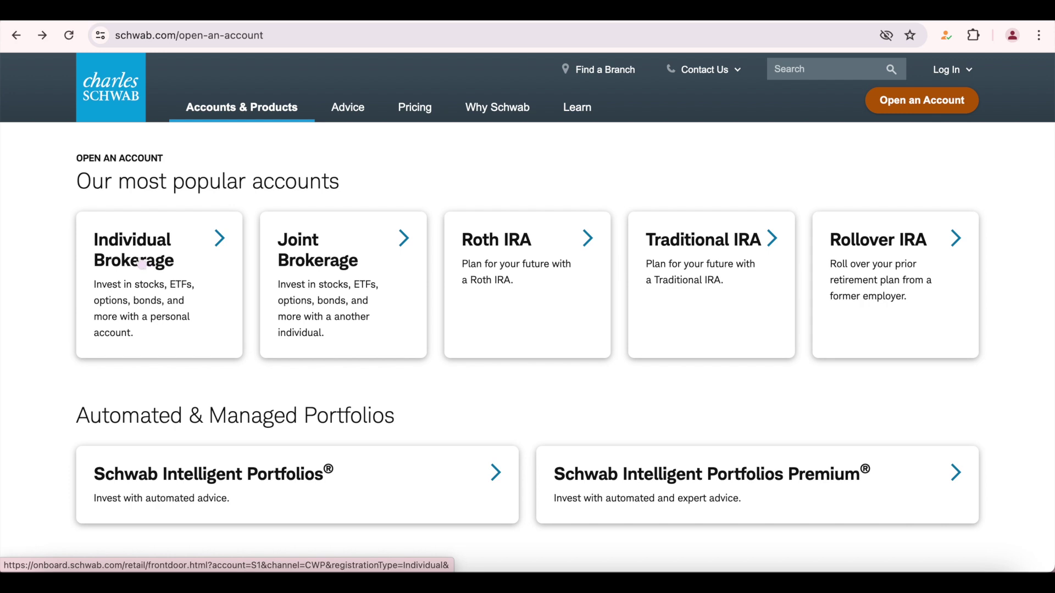
Step: Begin an Individual Brokerage account application, reviewing the welcome page's costs and requirements before starting the form
click(136, 263)
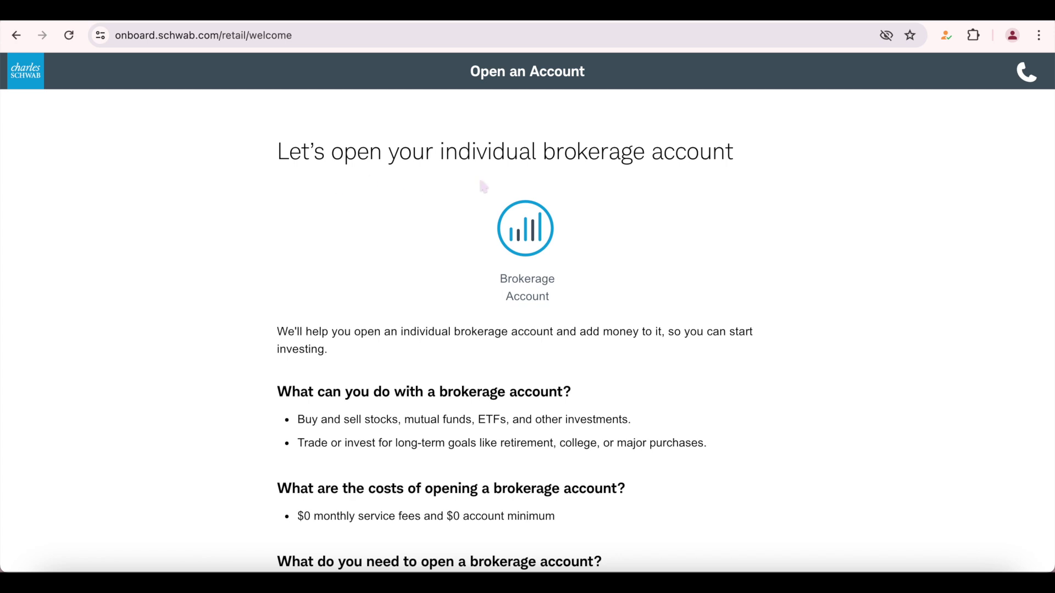
scroll(572, 190, down, 3)
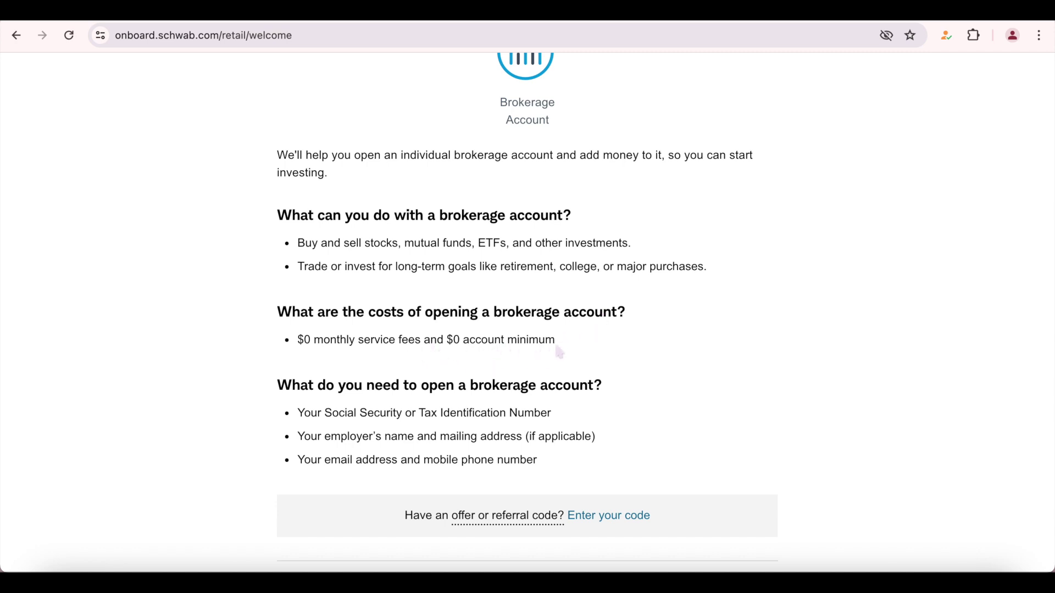
scroll(561, 351, down, 2)
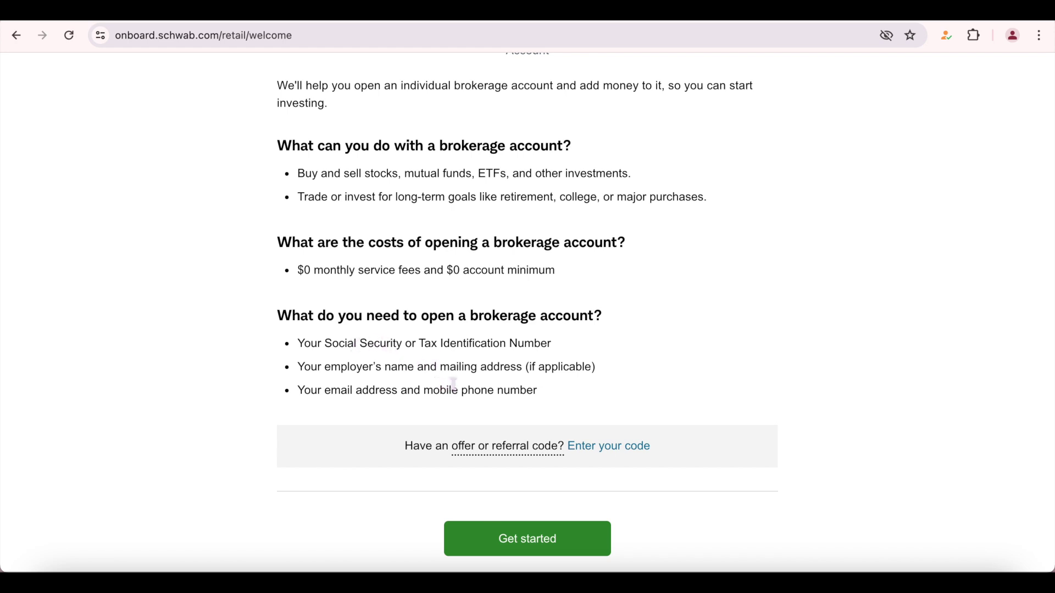
scroll(578, 377, down, 2)
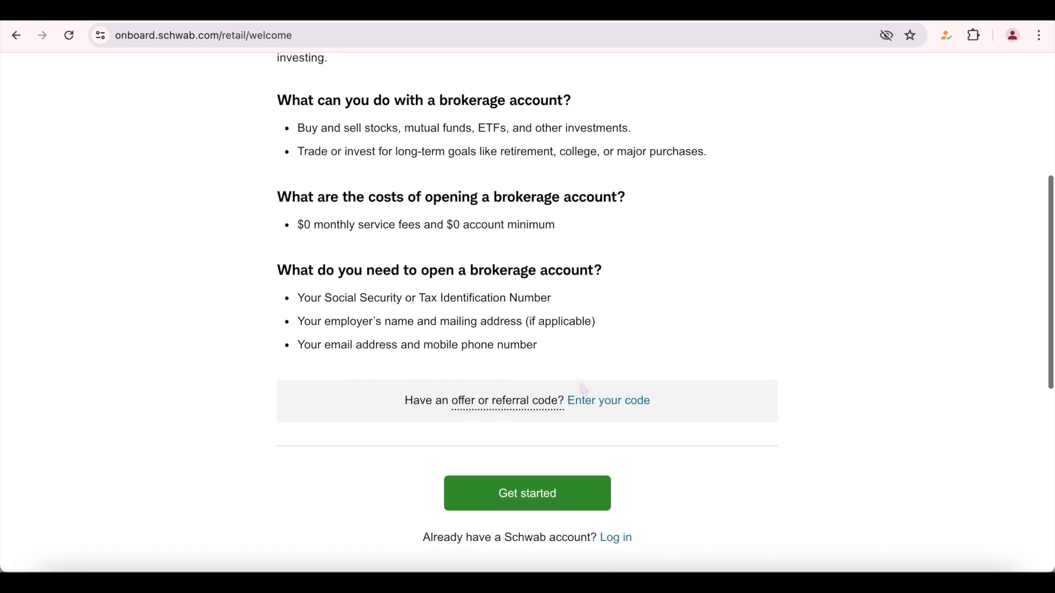
click(528, 435)
Step: Examine the personal and contact information fields required by the brokerage application form
scroll(526, 430, down, 2)
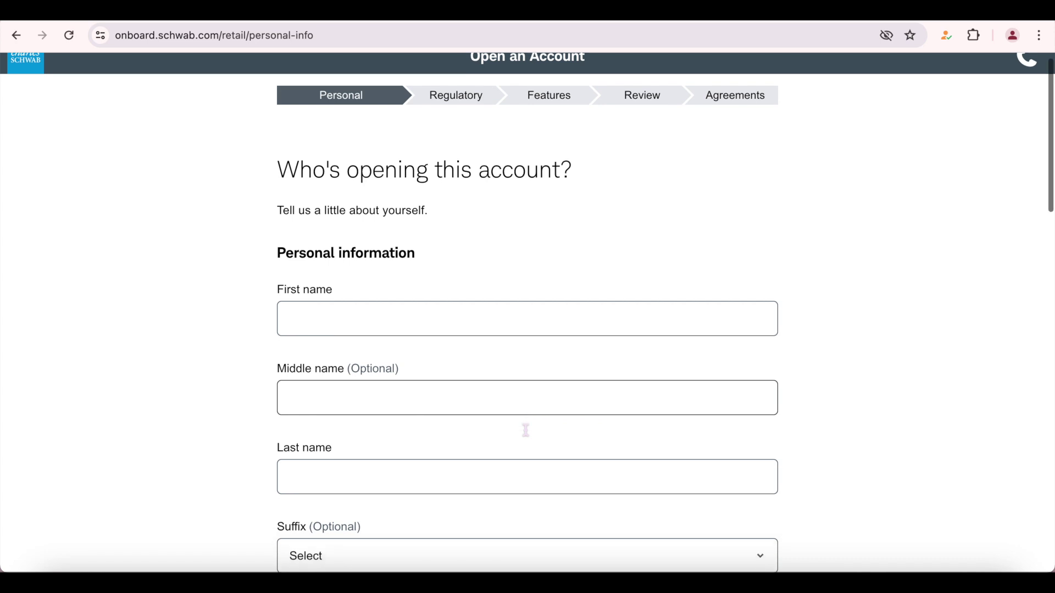
scroll(525, 430, down, 12)
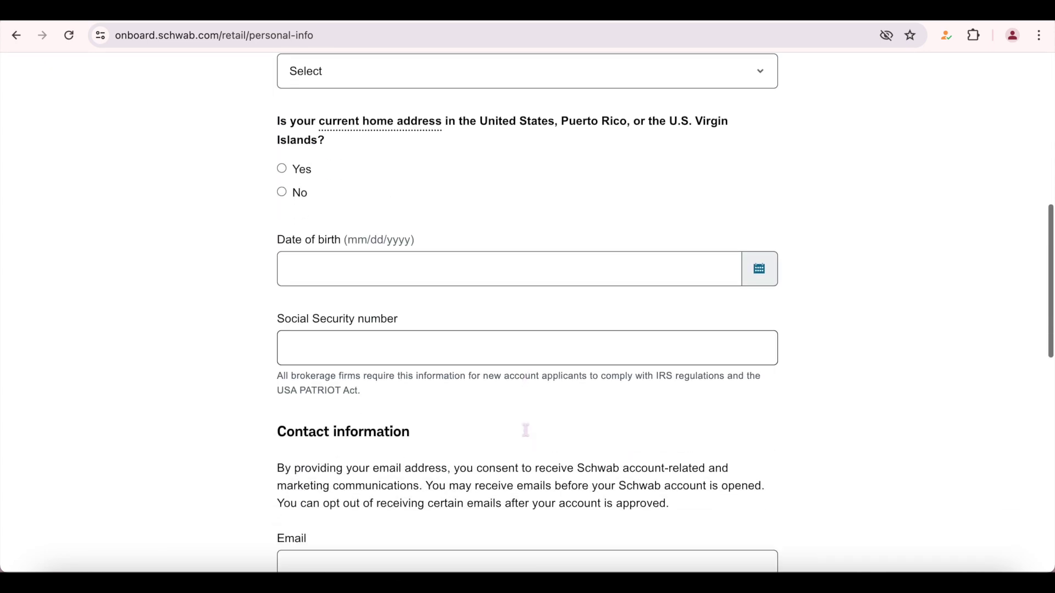
scroll(526, 430, down, 8)
scroll(525, 430, up, 12)
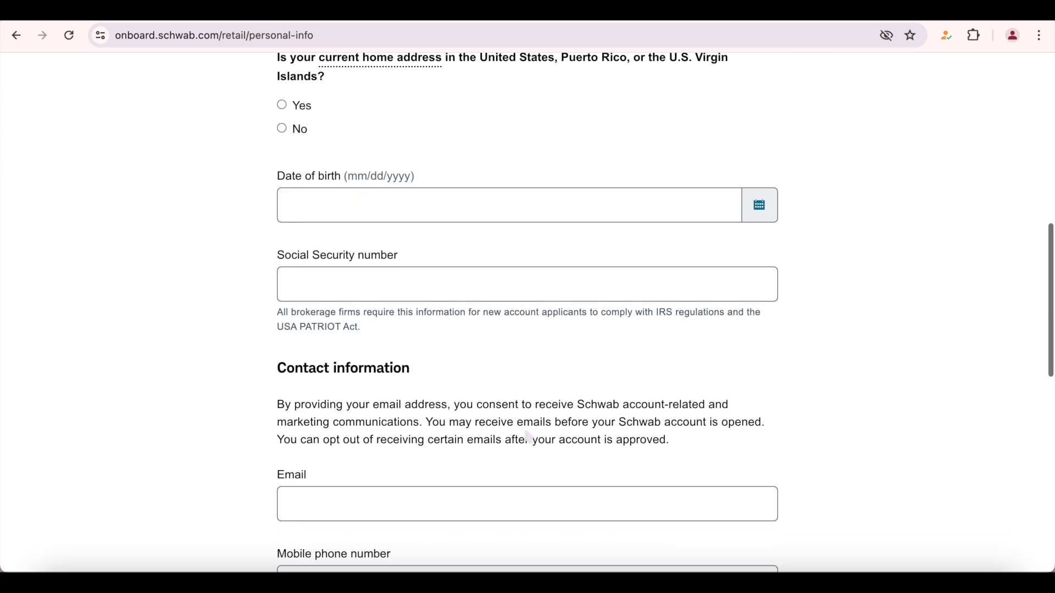
scroll(528, 437, down, 5)
scroll(664, 352, up, 15)
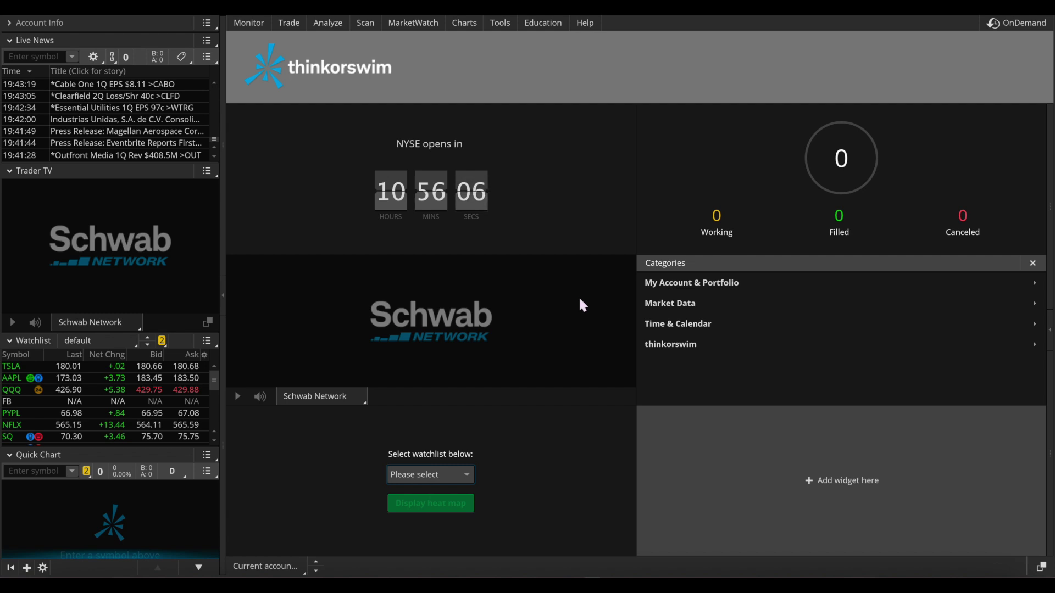
mouse_move(496, 279)
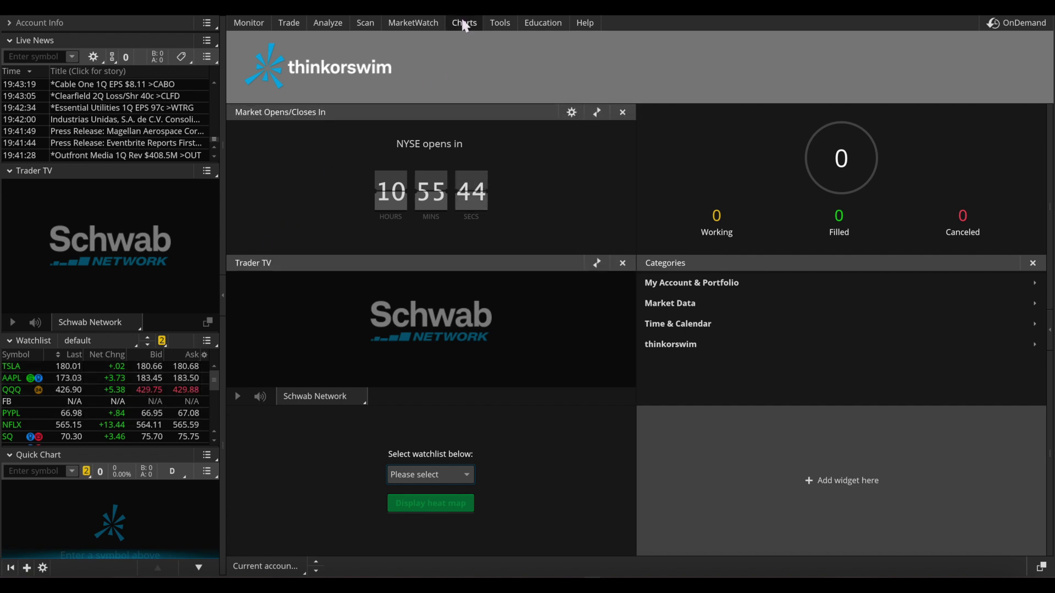
mouse_move(464, 28)
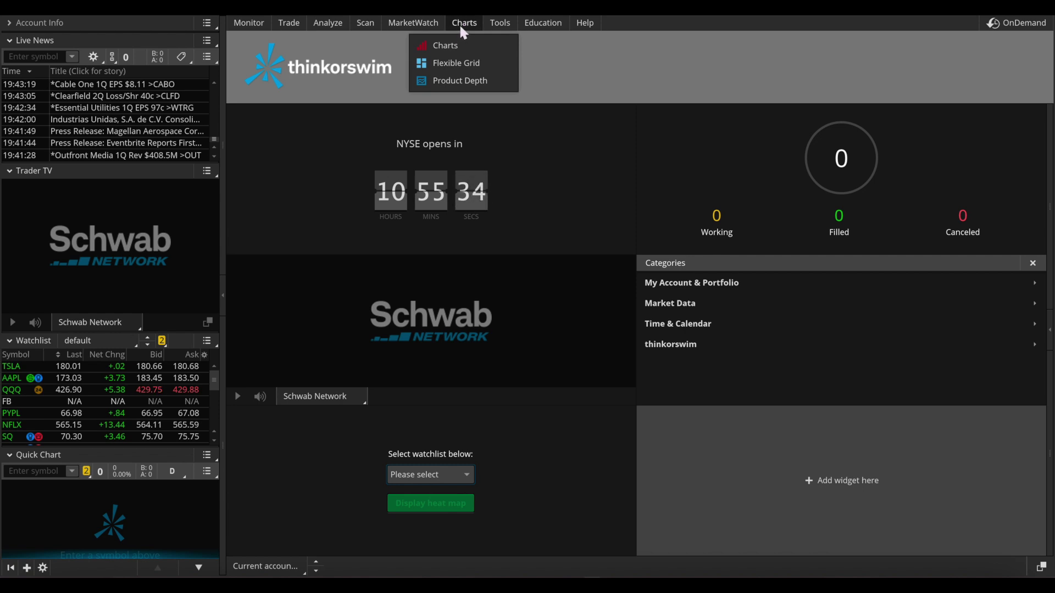
click(464, 36)
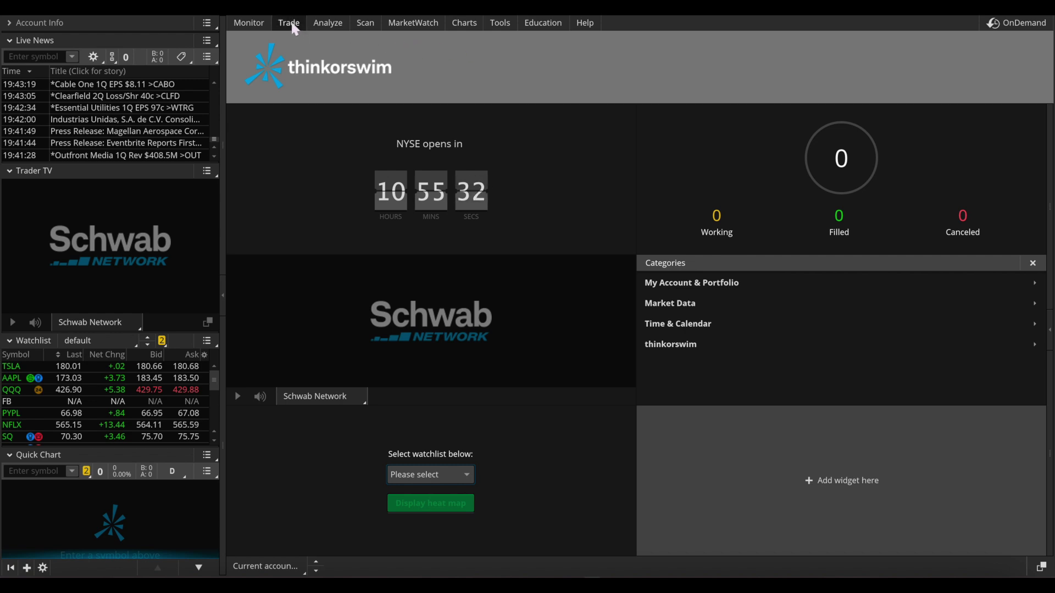
mouse_move(295, 29)
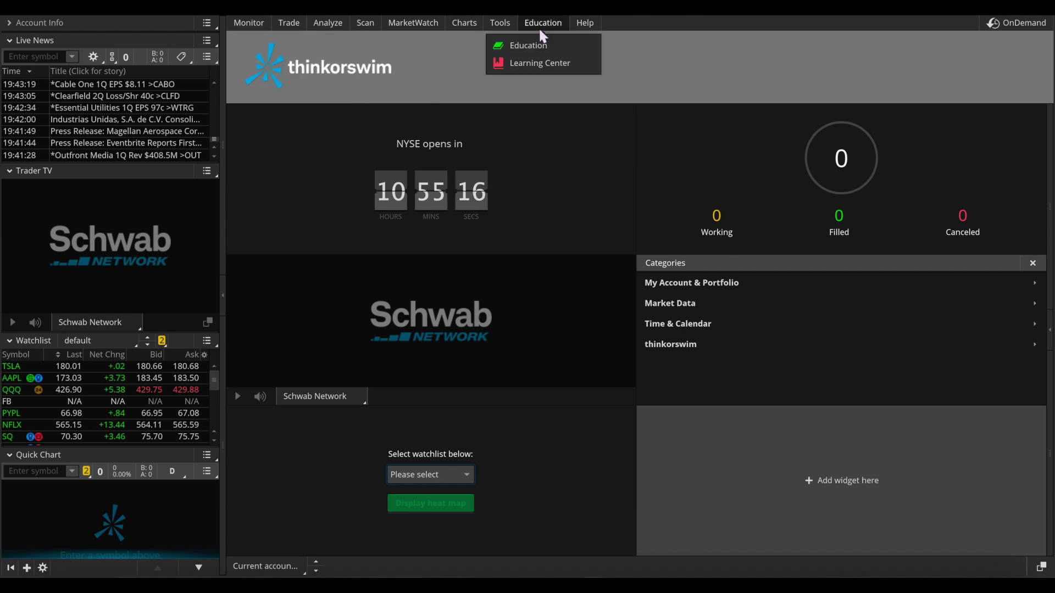
mouse_move(549, 25)
click(544, 43)
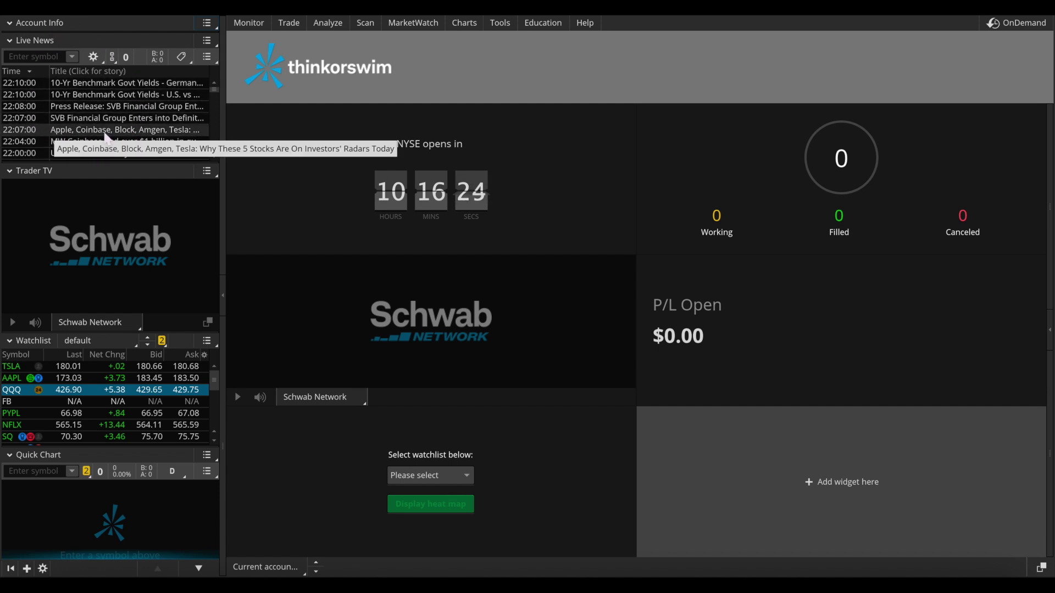
Step: Look through the older headlines in the Live News gadget of thinkorswim
scroll(106, 135, down, 5)
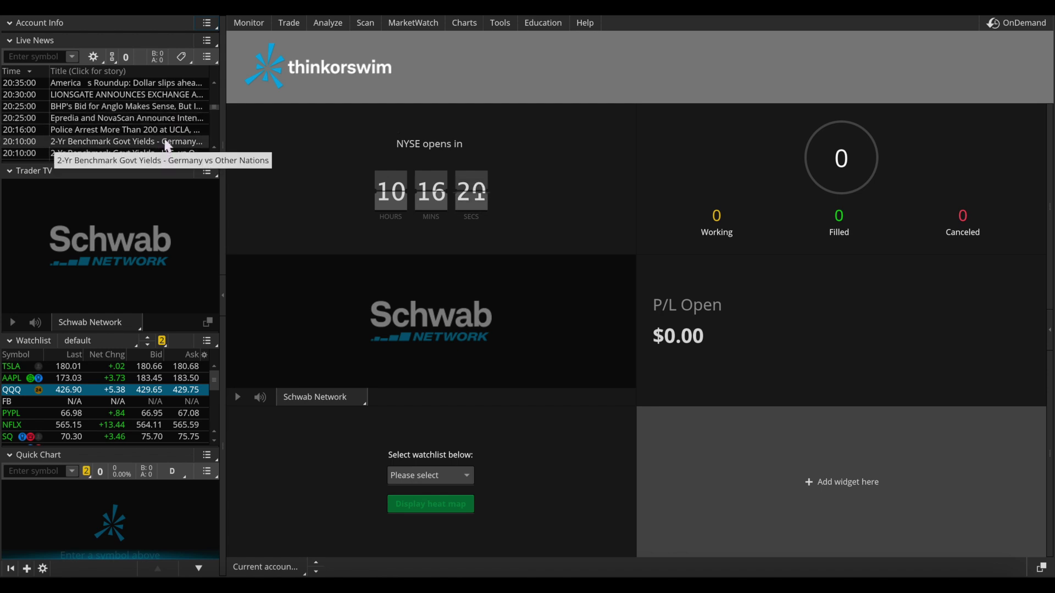
drag(215, 104, 216, 133)
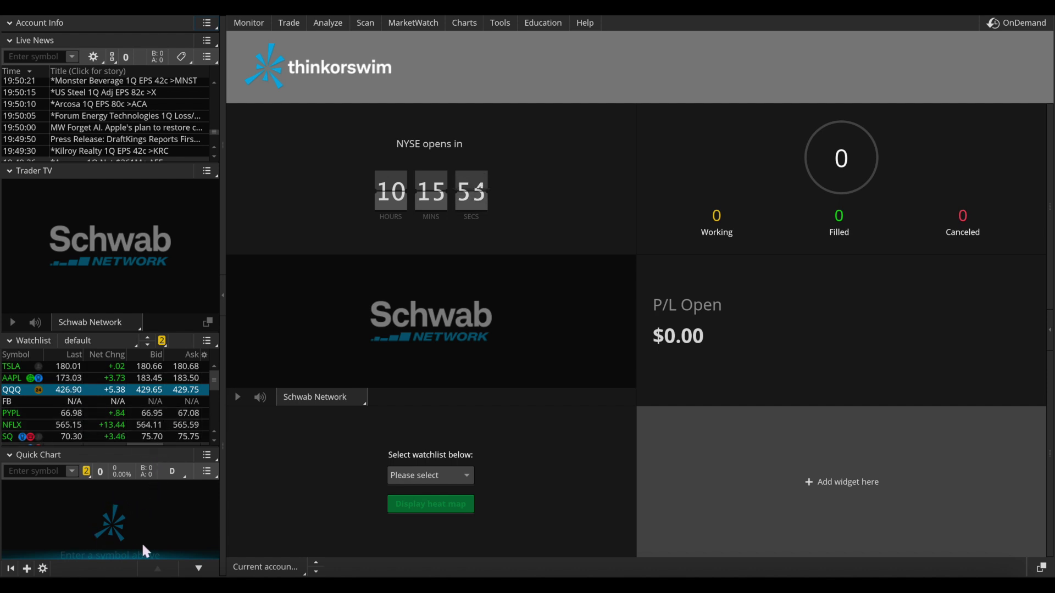
Step: Load the Tesla symbol TSLA into the Quick Chart gadget
click(32, 470)
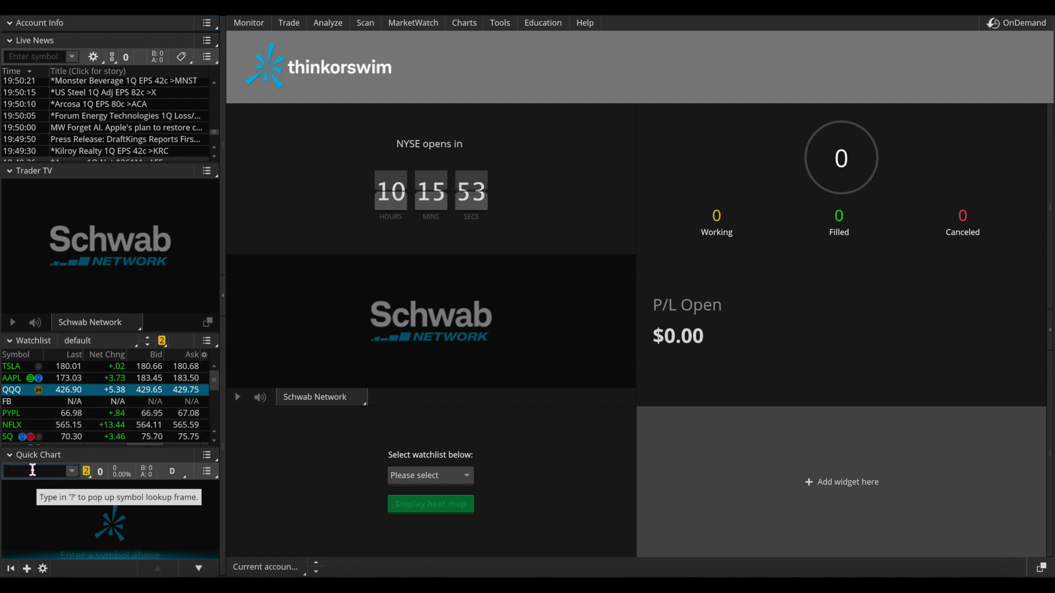
text(TSLA)
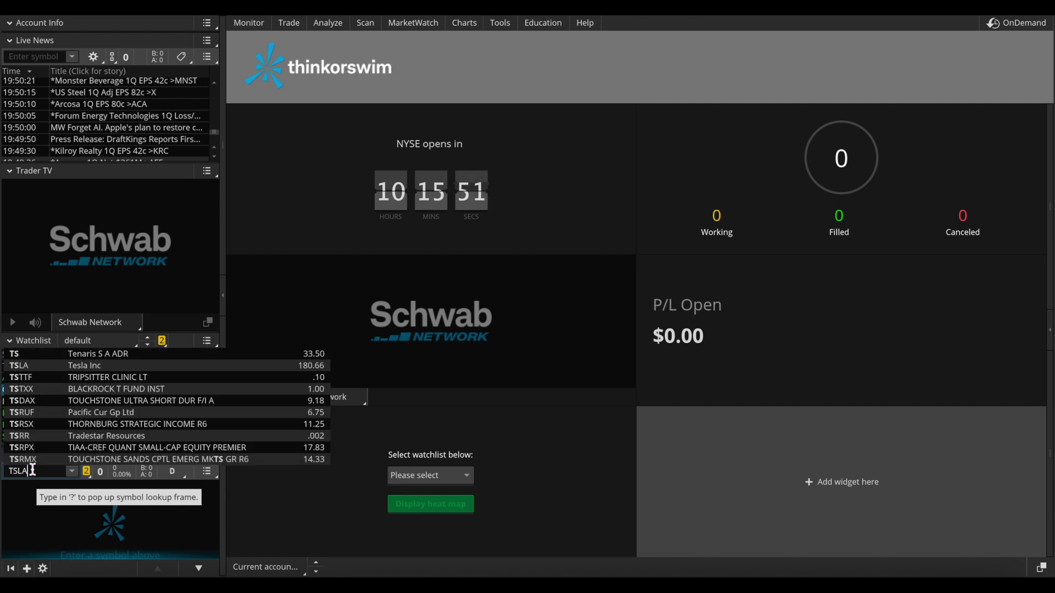
click(65, 353)
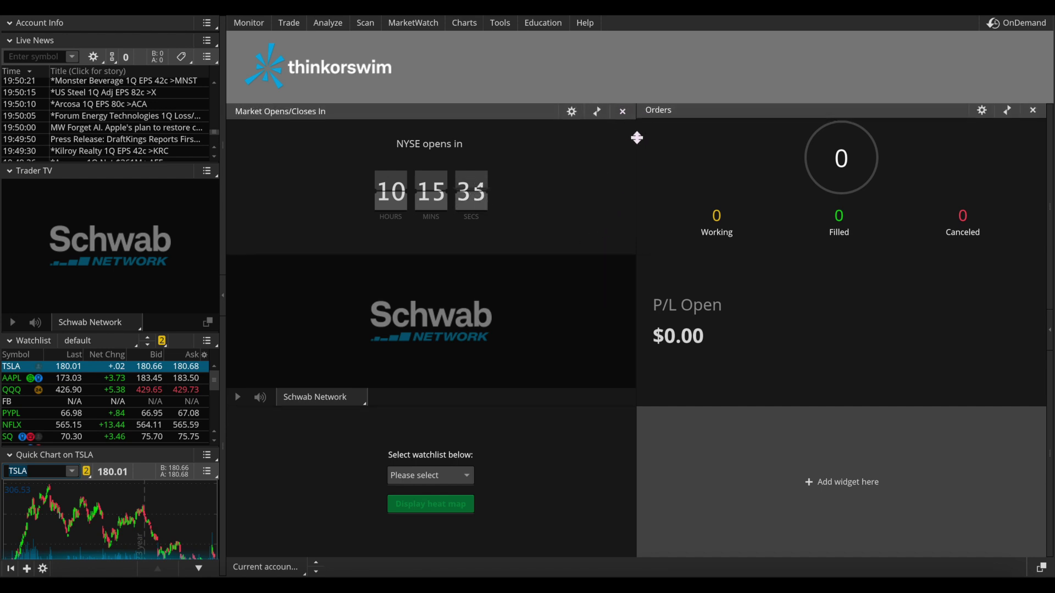
Step: Request removal of the Market Opens/Closes In widget without answering the prompt, and delete the Live News gadget
click(621, 111)
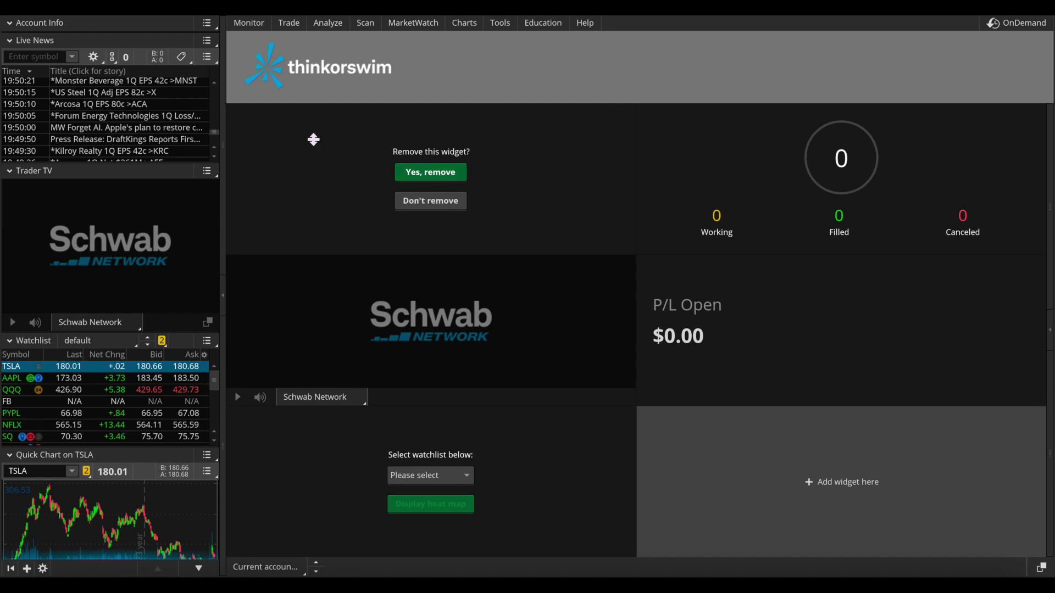
click(207, 42)
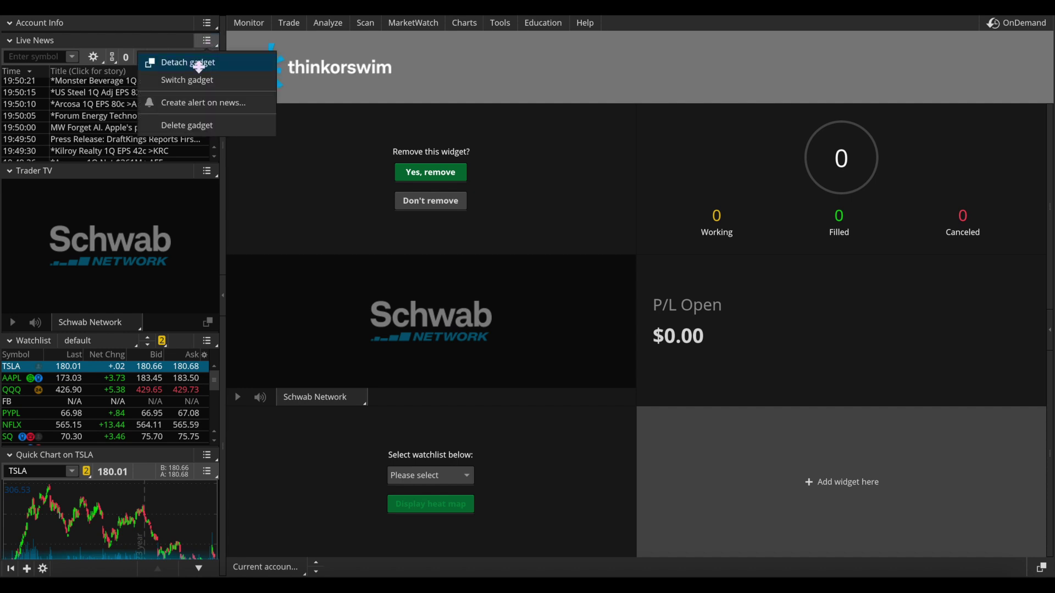
click(176, 125)
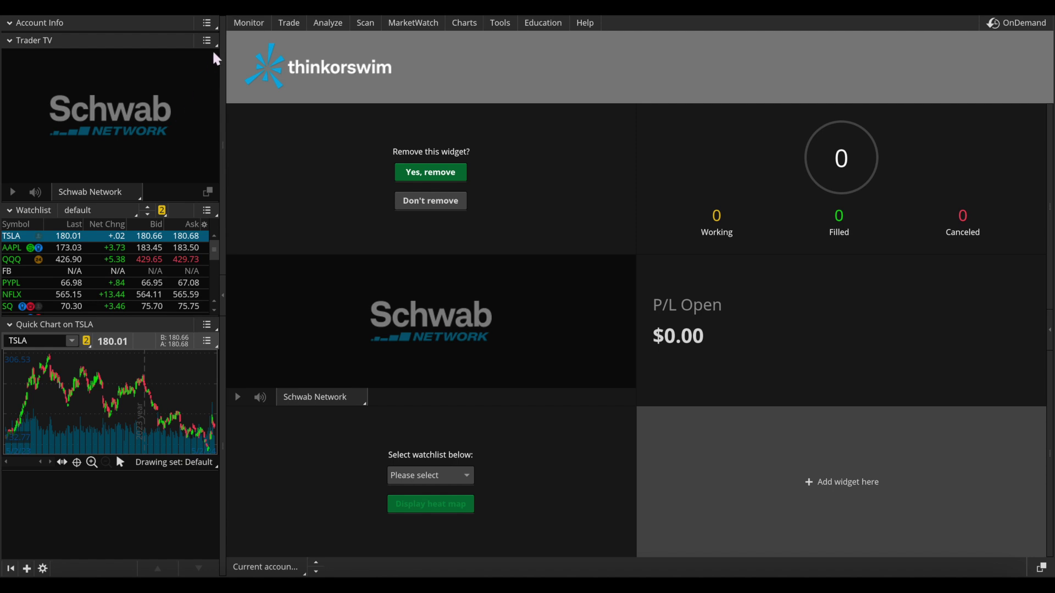
Step: Delete the Trader TV gadget and collapse the gadget sidebar
click(206, 41)
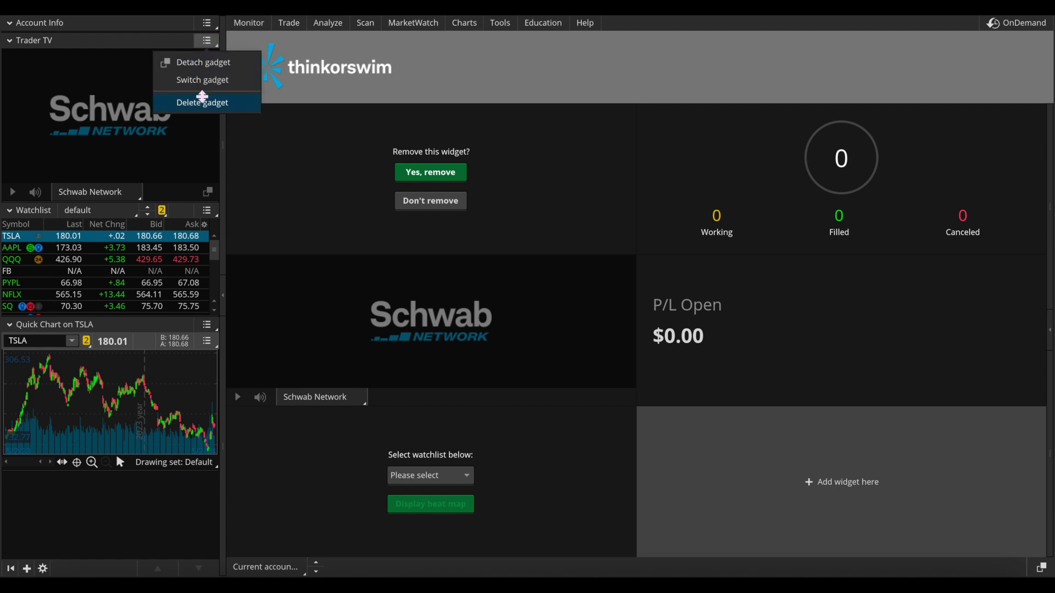
click(199, 102)
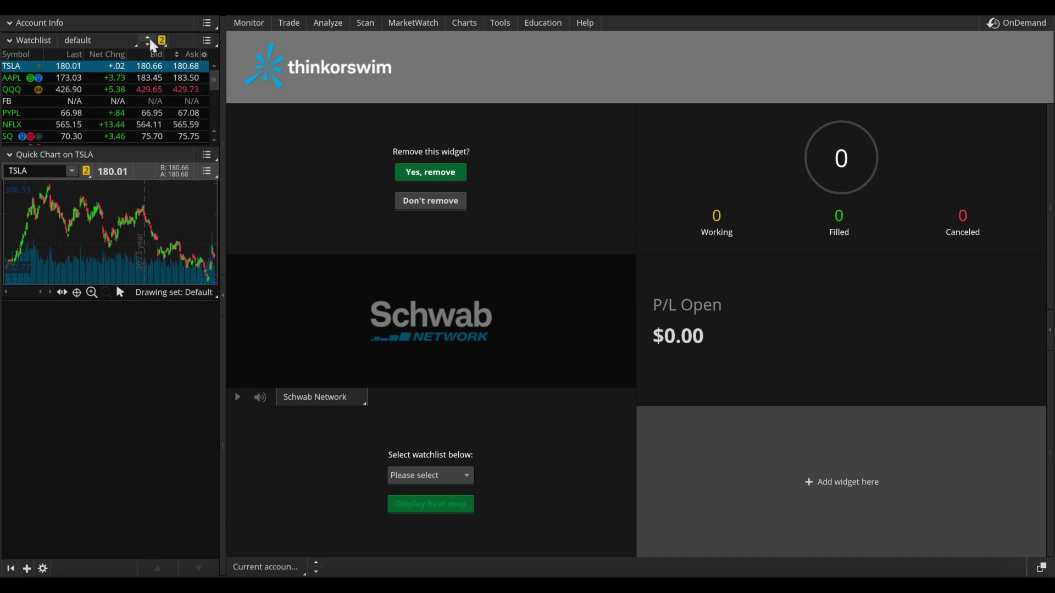
click(224, 300)
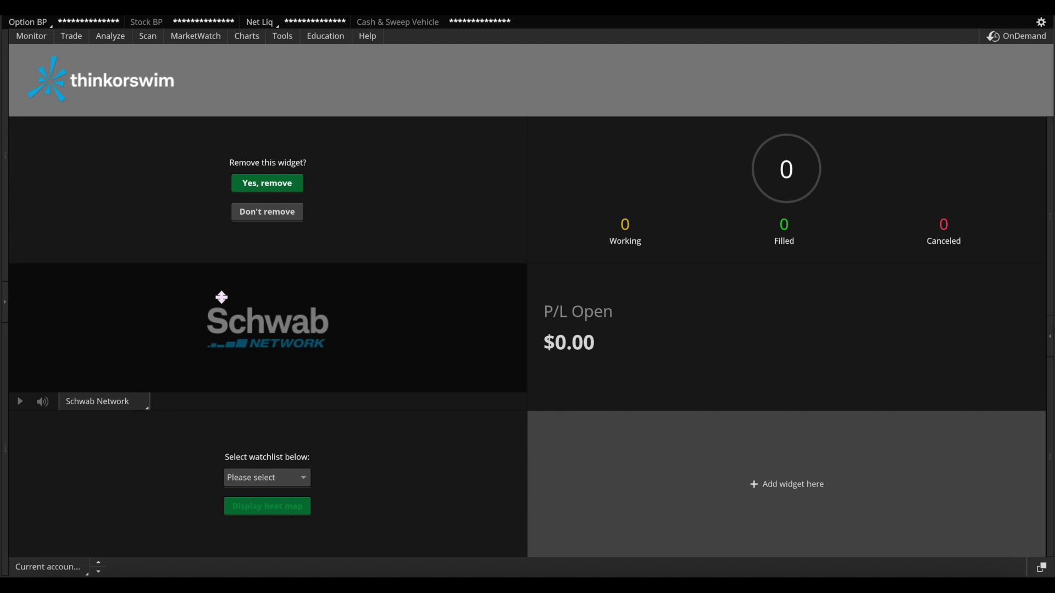
Step: Show the Charts page and open the Appearance section of the Chart Settings
click(245, 37)
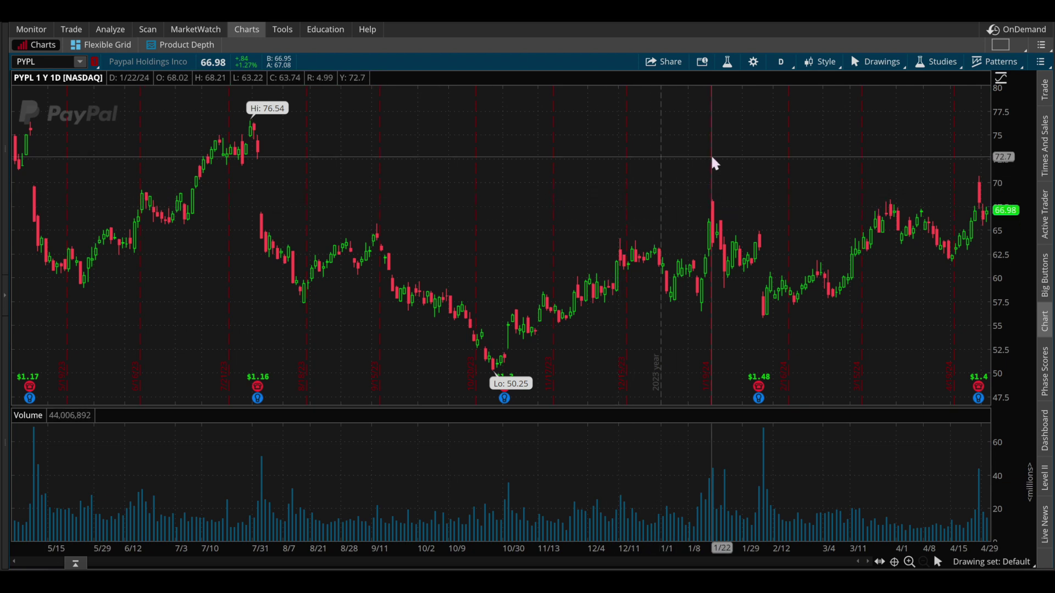
click(826, 61)
click(792, 108)
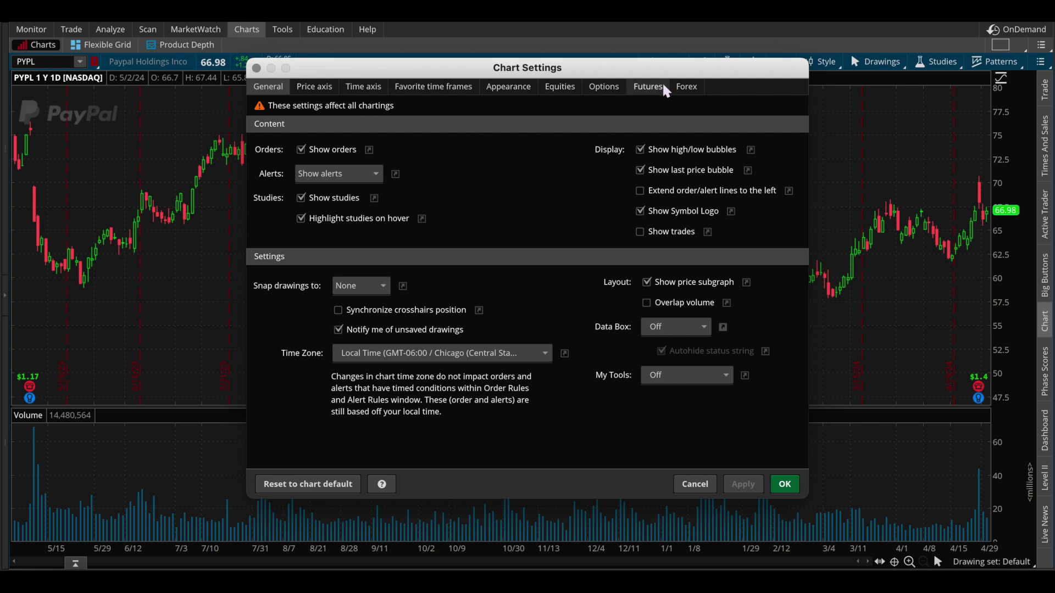
click(509, 91)
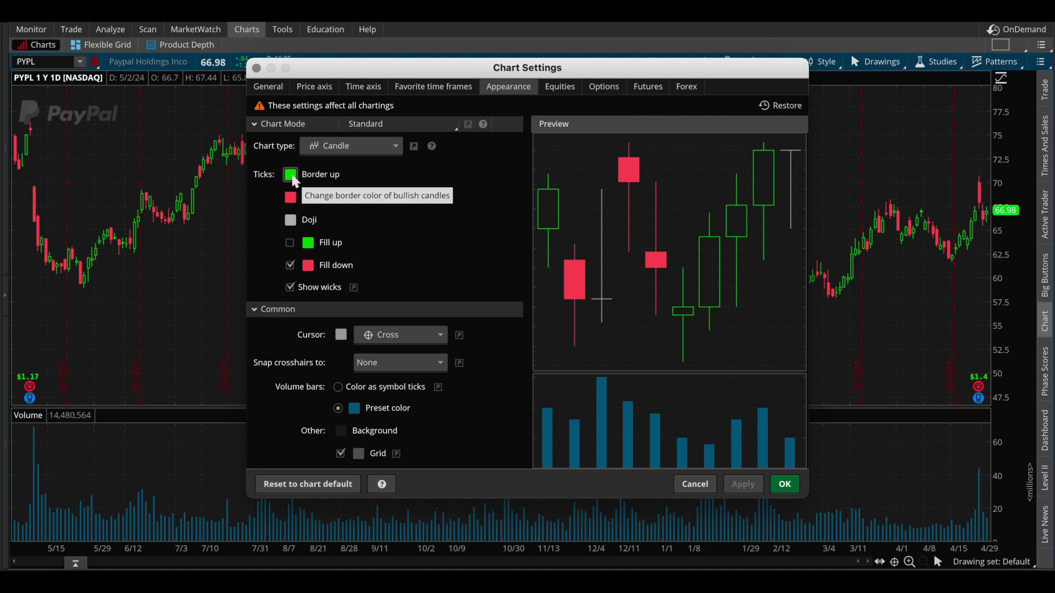
Step: Set both the Border down and Fill down colors of the bearish candles to light magenta, leaving Border up as is
click(293, 179)
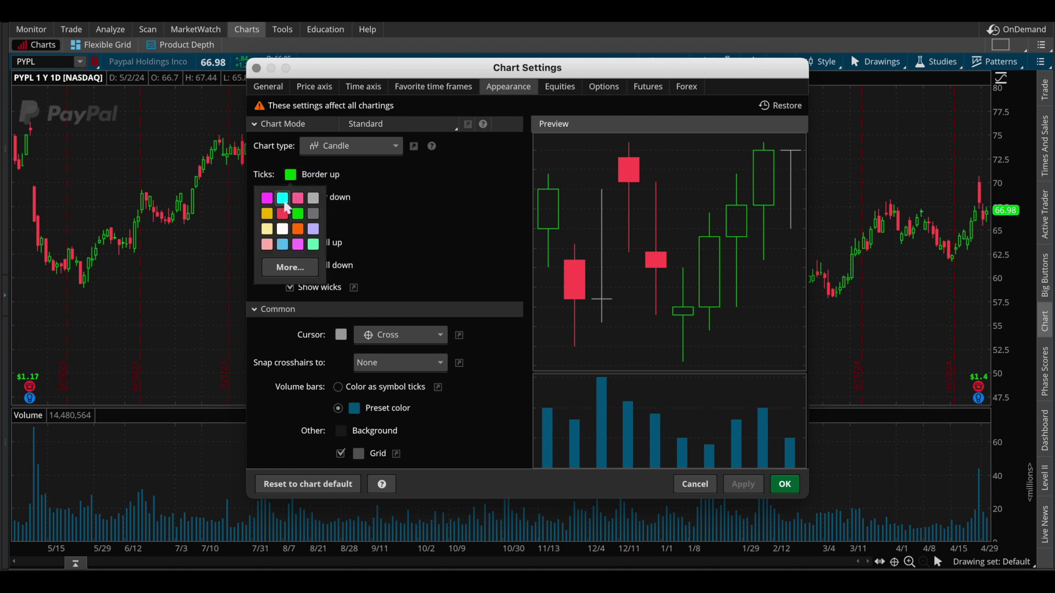
click(360, 210)
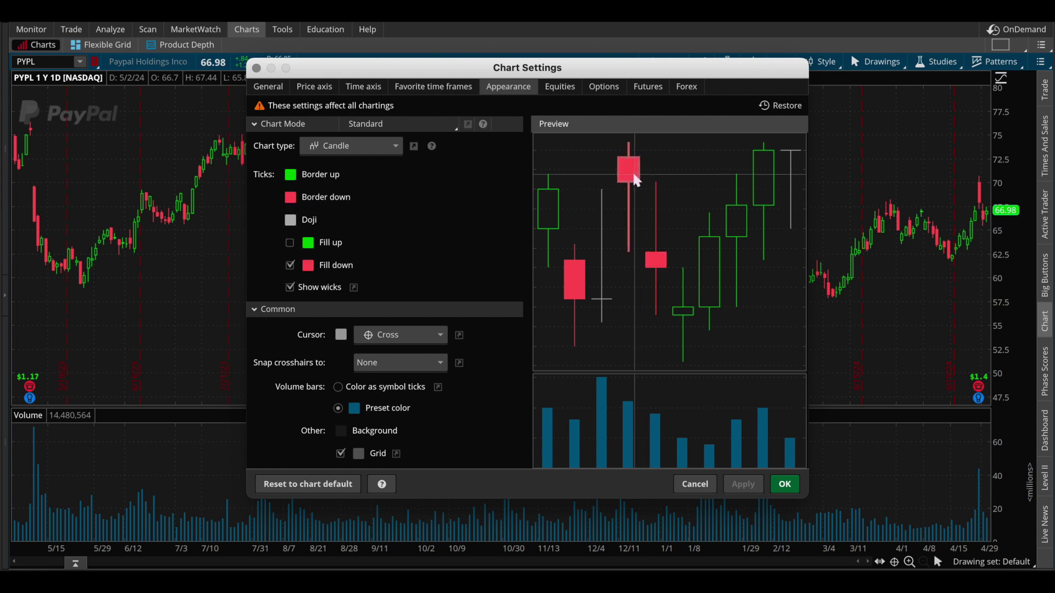
click(290, 197)
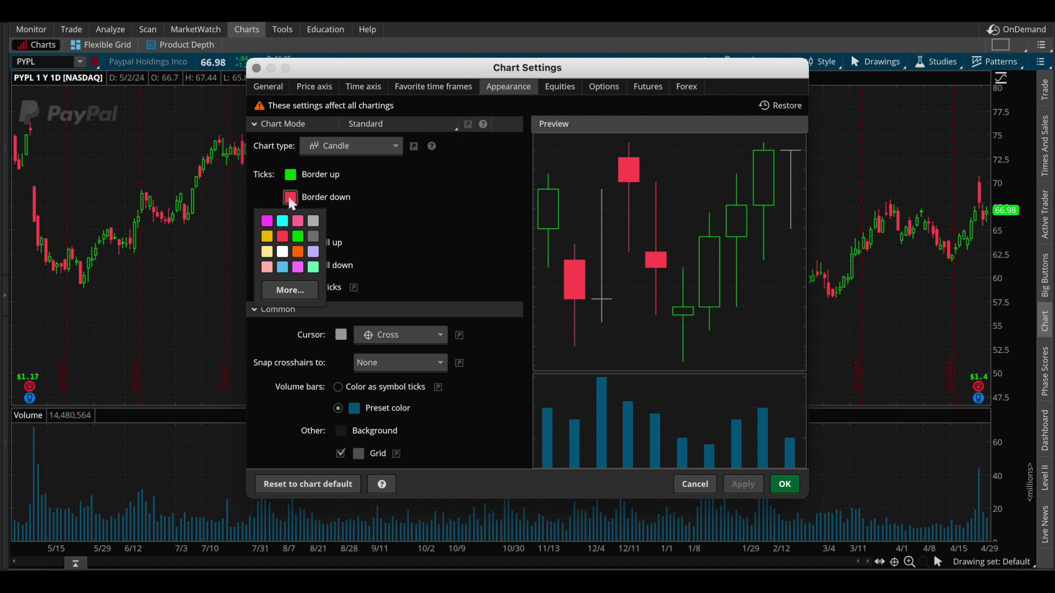
click(298, 267)
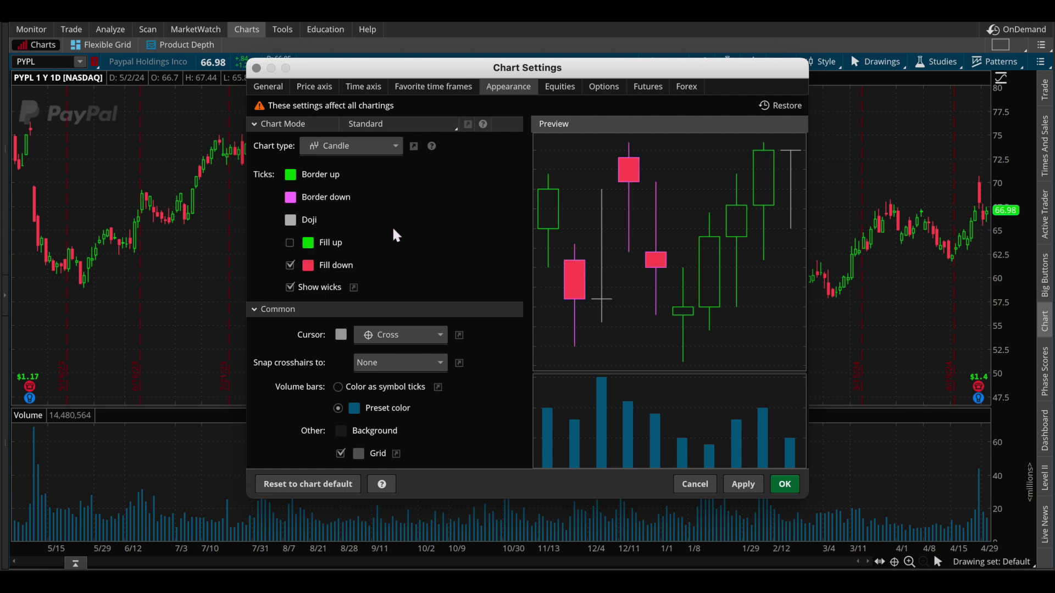
click(309, 267)
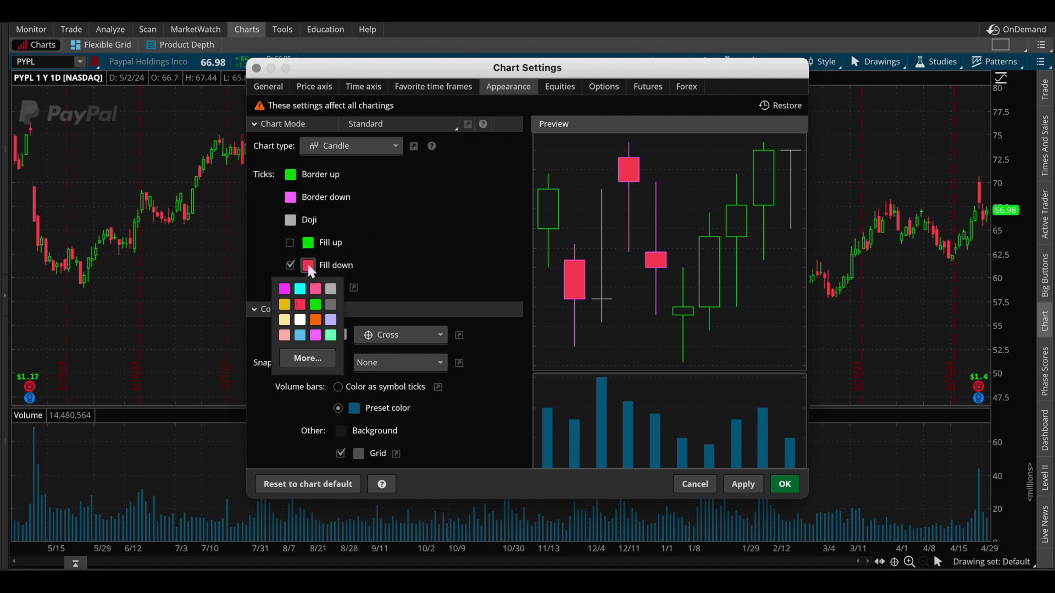
click(320, 337)
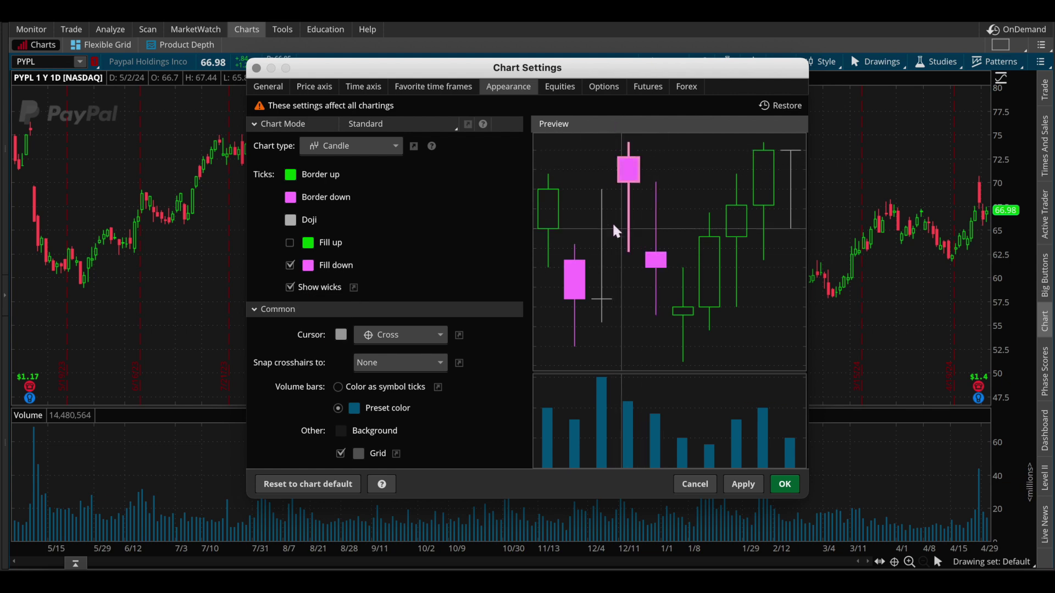
Step: Set both the Border down and Fill down colors of the bearish candles to red
click(291, 198)
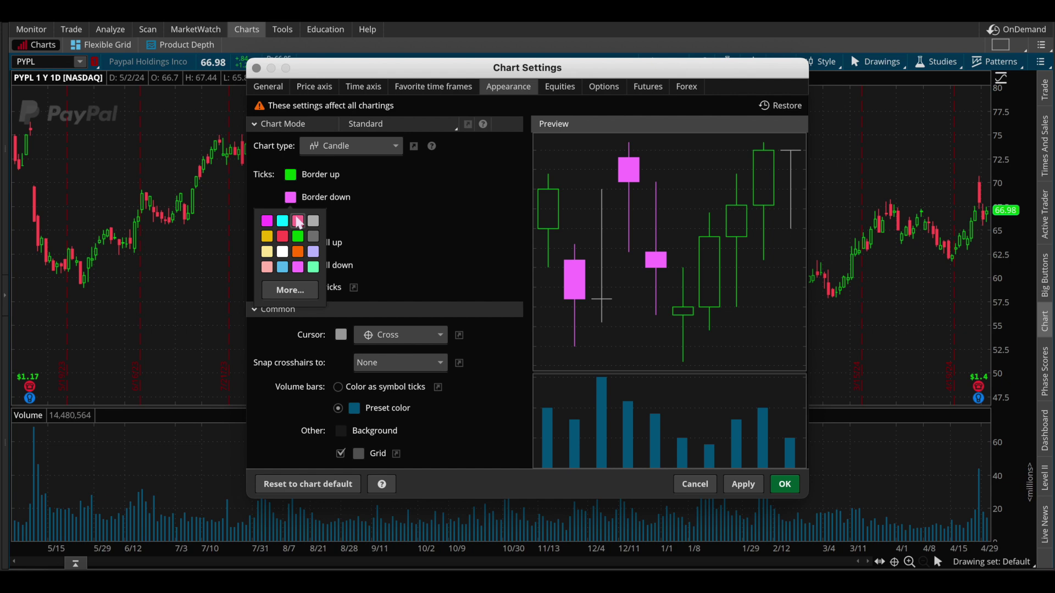
click(284, 236)
click(308, 265)
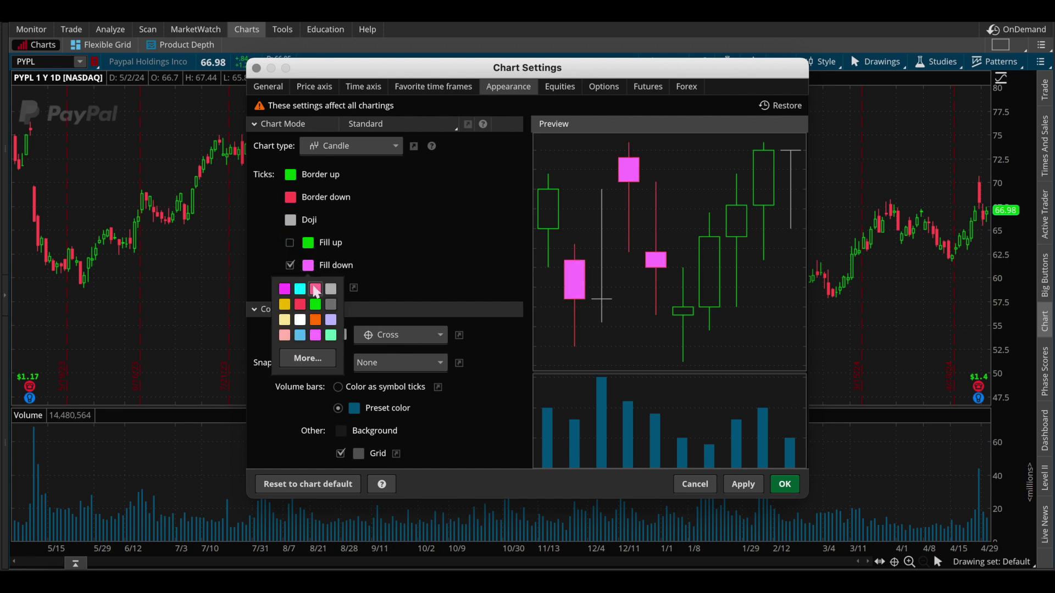
click(311, 304)
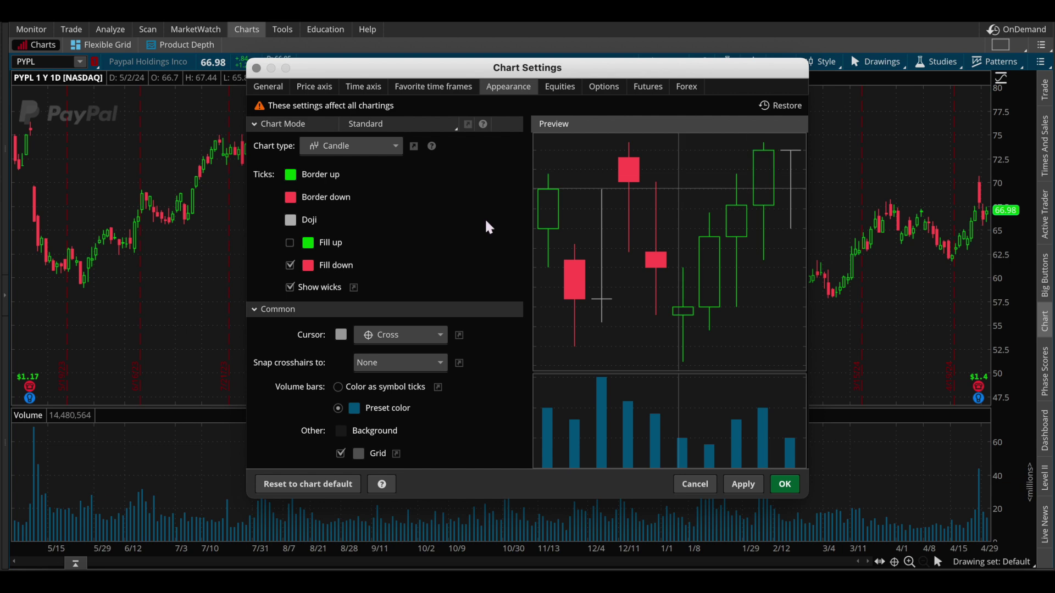
Step: Enable Fill up for the bullish candles, look at the volume bars' Preset color choices, and cancel the Chart Settings
click(291, 243)
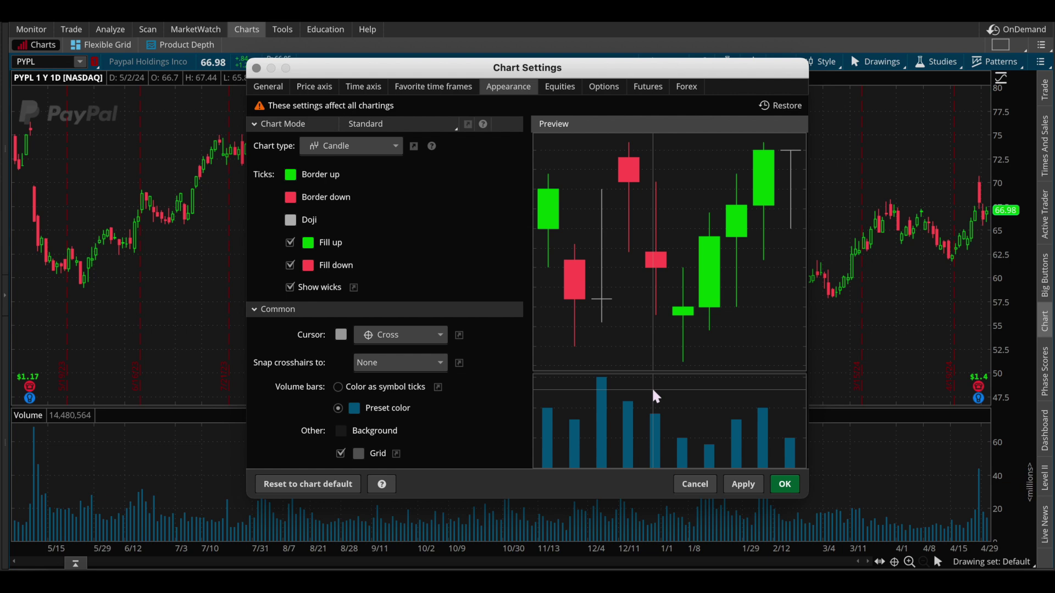
click(355, 409)
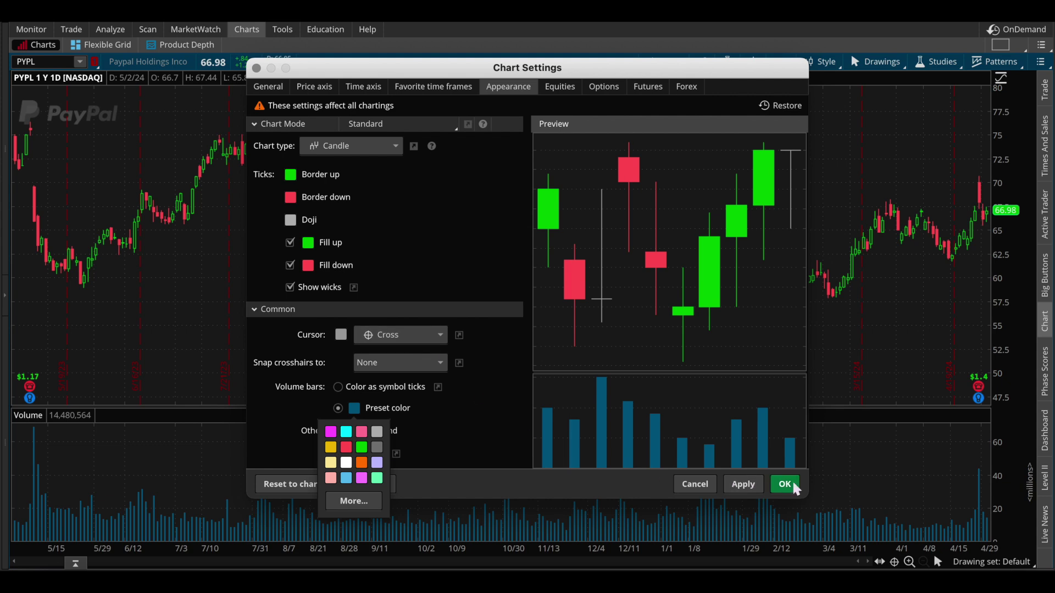
click(476, 254)
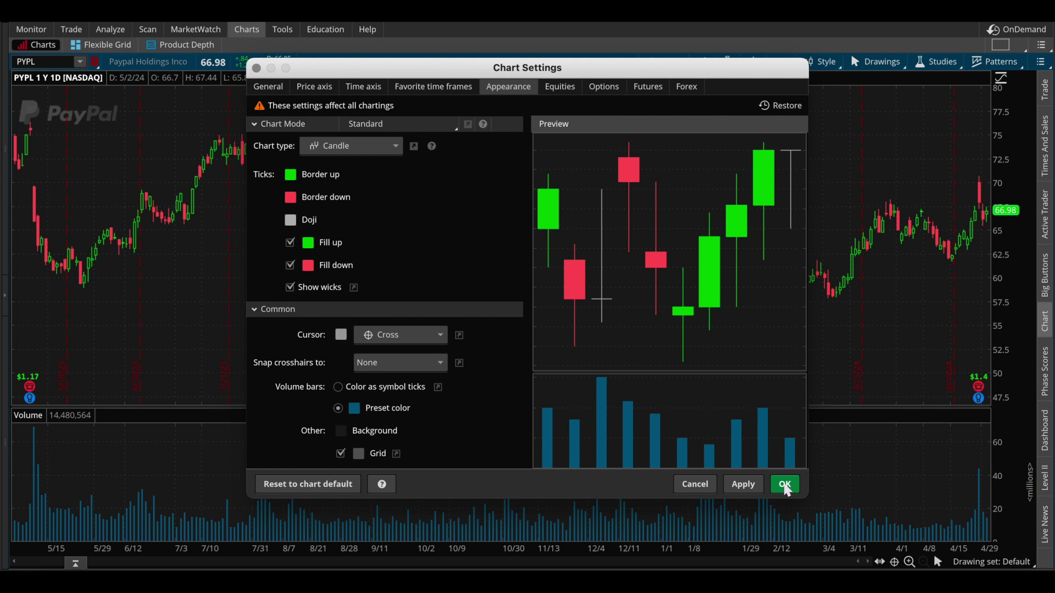
click(701, 487)
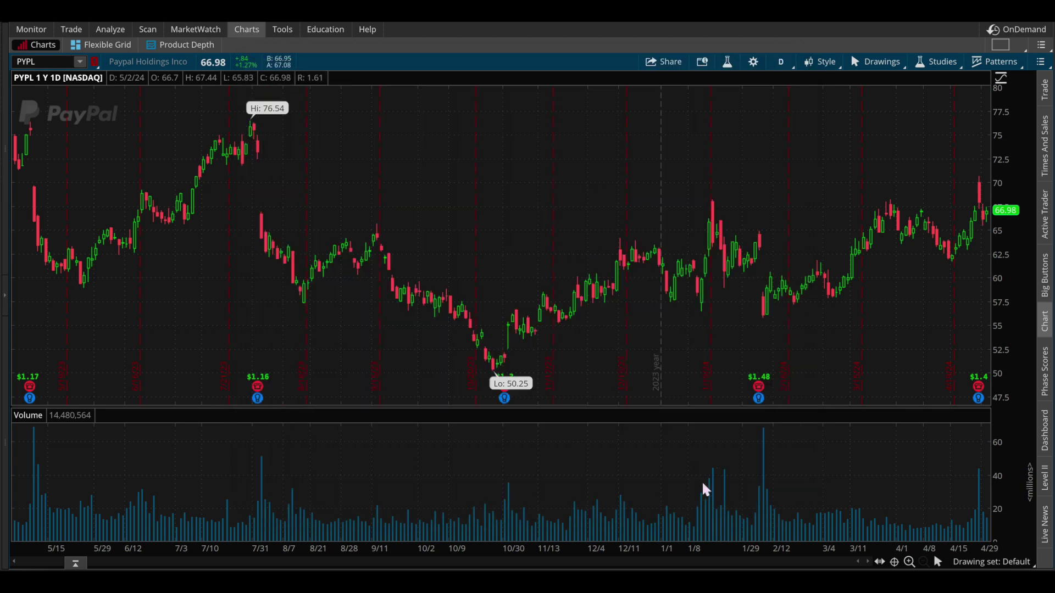
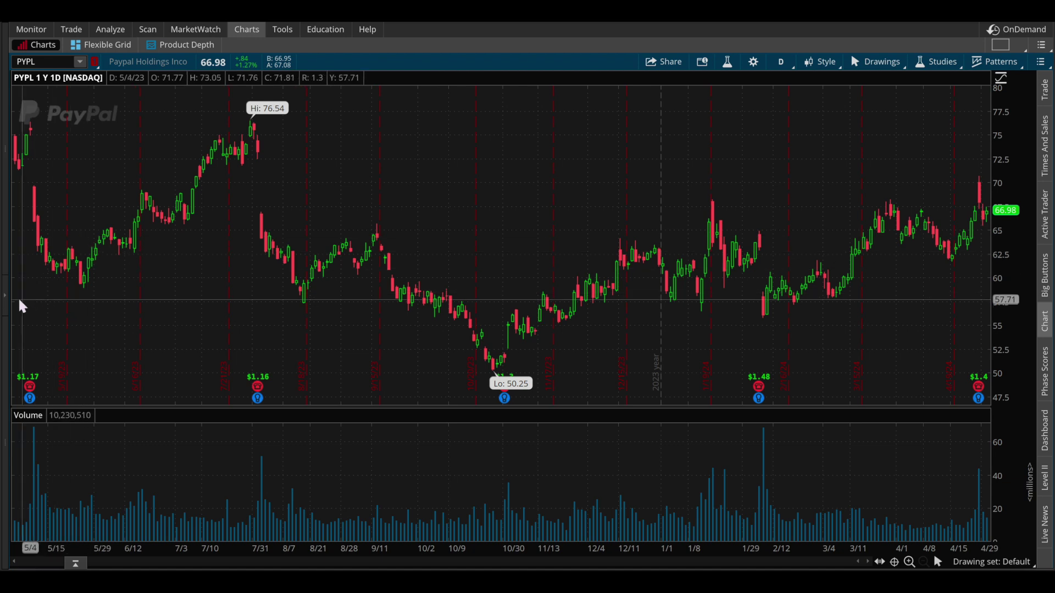
Step: Expand the gadget sidebar and set the Watchlist's link color to Red to match the main chart
click(5, 295)
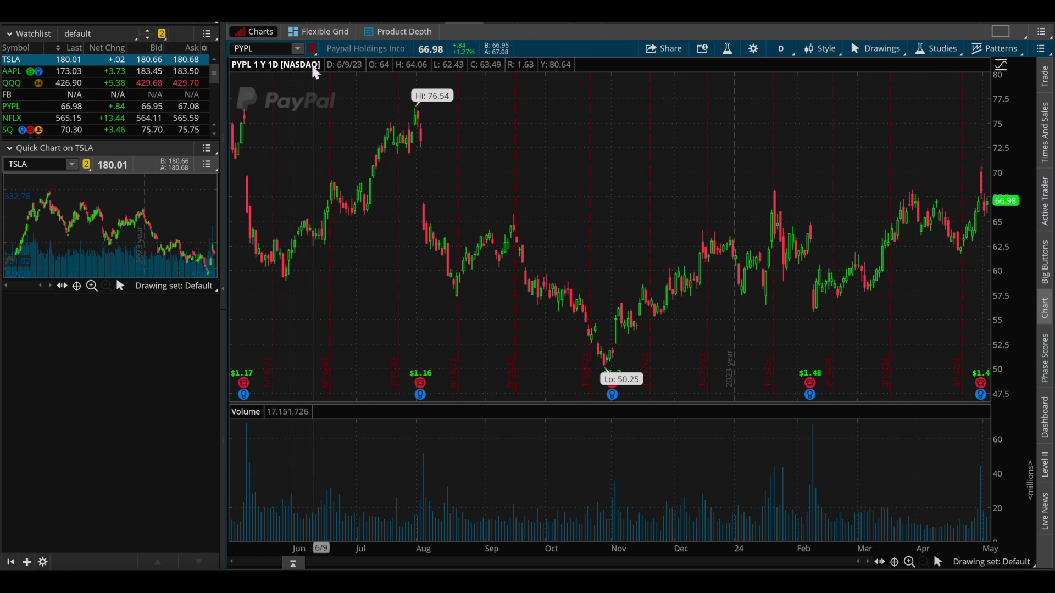
click(162, 34)
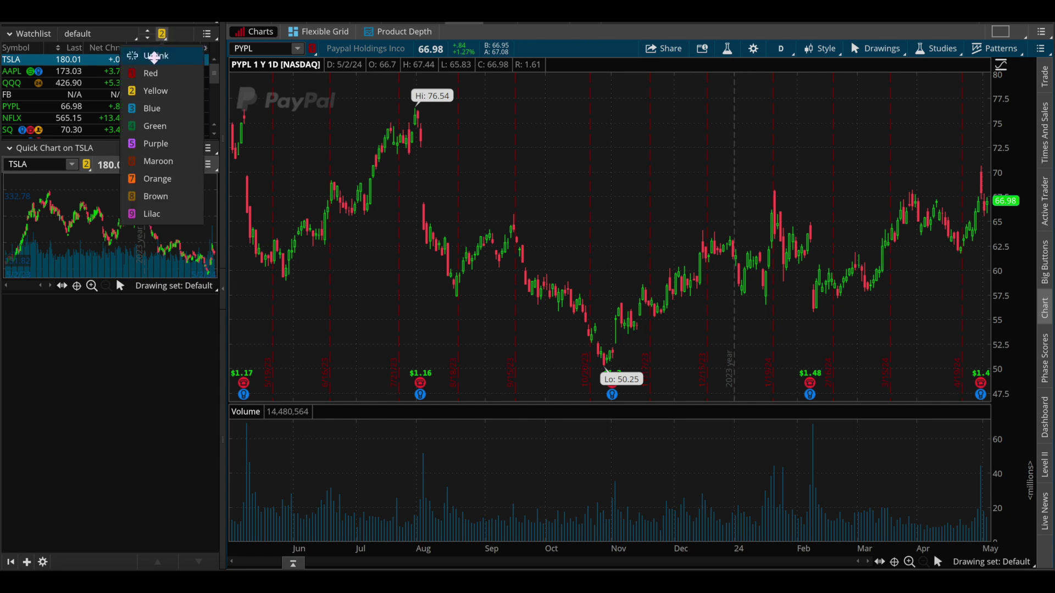
click(143, 74)
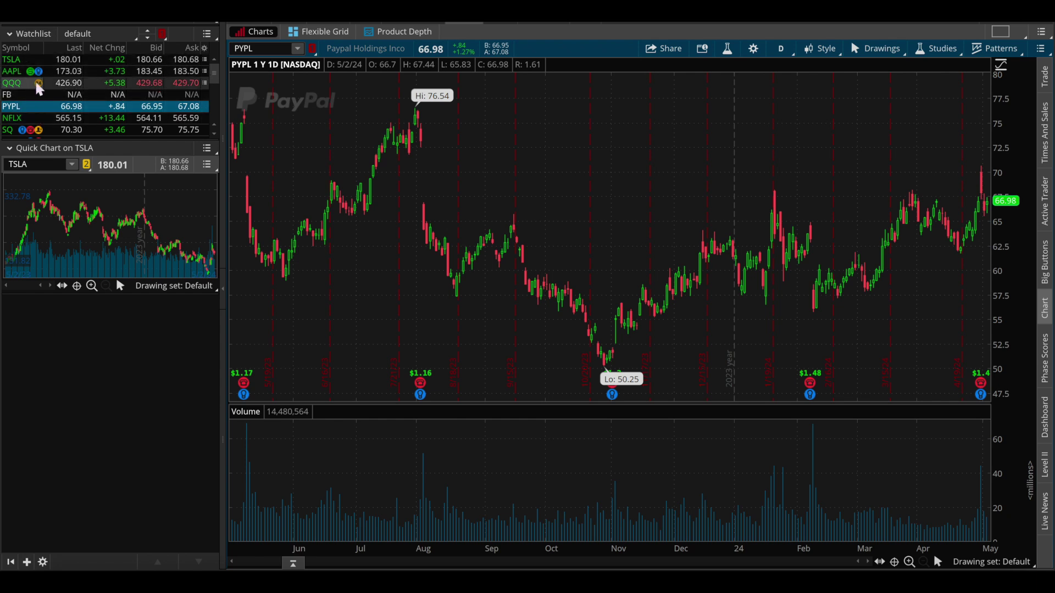
Step: Load TSLA, AAPL, QQQ, FB and finally PYPL into the chart from the Watchlist, and collapse the gadget sidebar
click(15, 59)
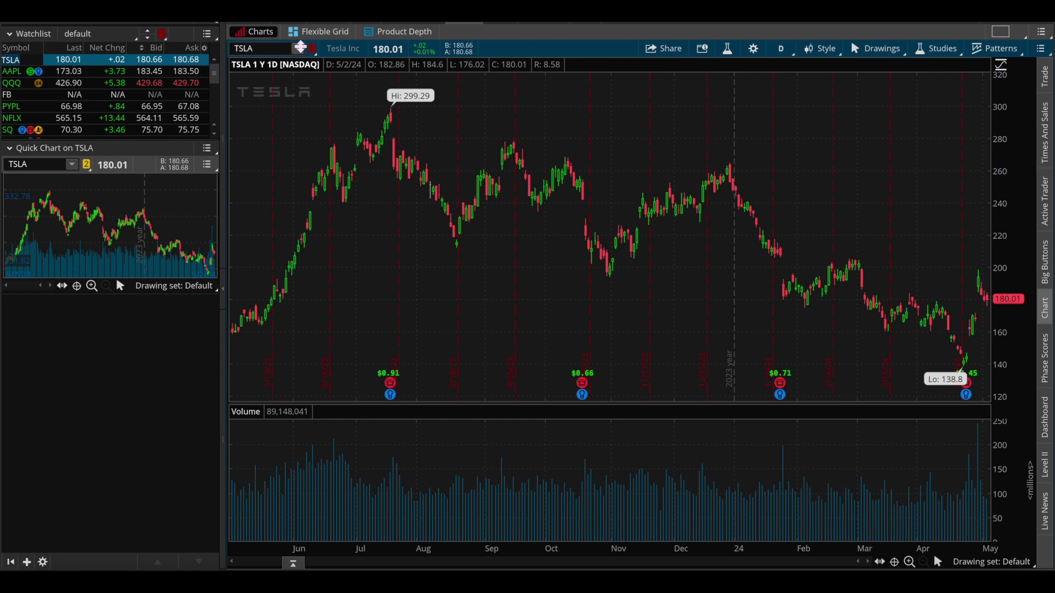
click(16, 72)
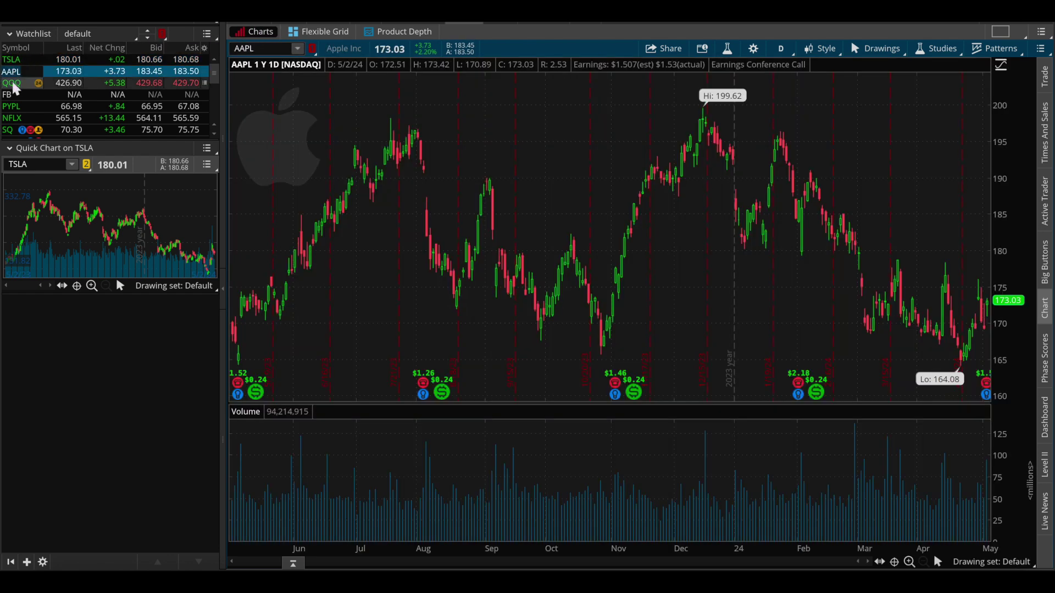
click(10, 81)
click(8, 94)
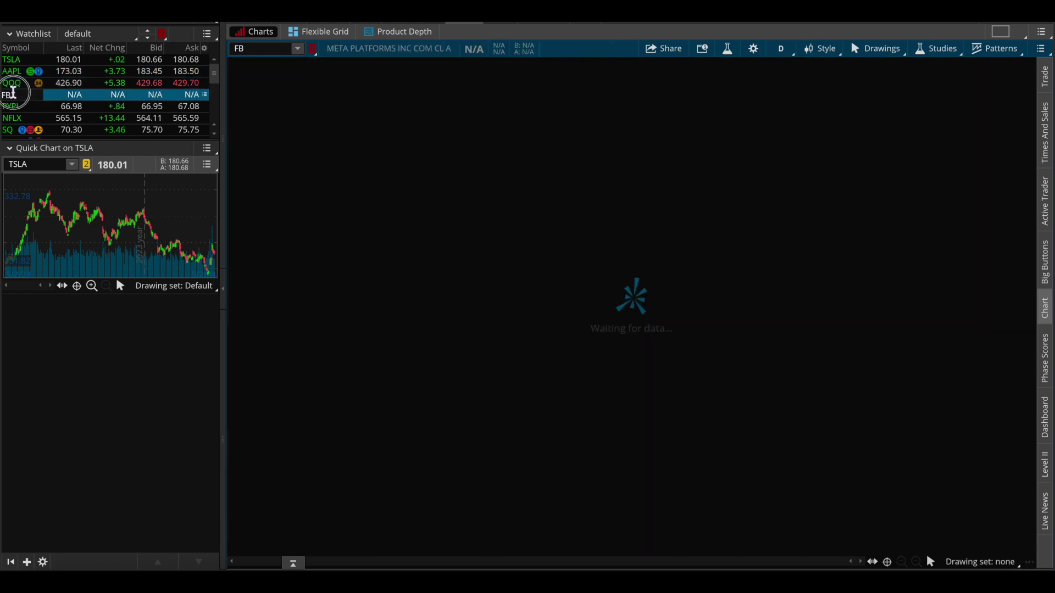
click(11, 106)
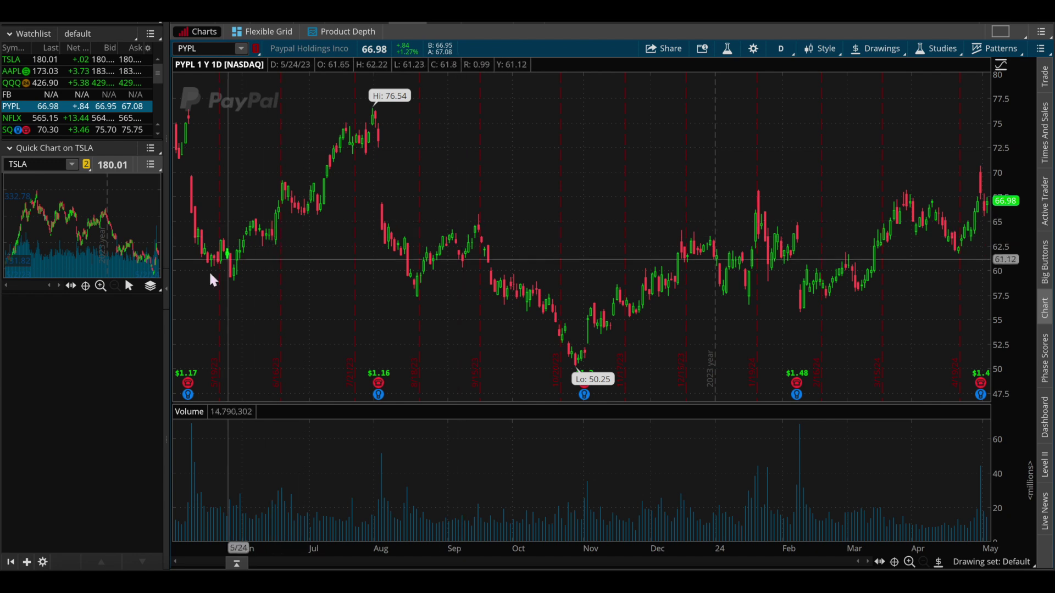
click(165, 287)
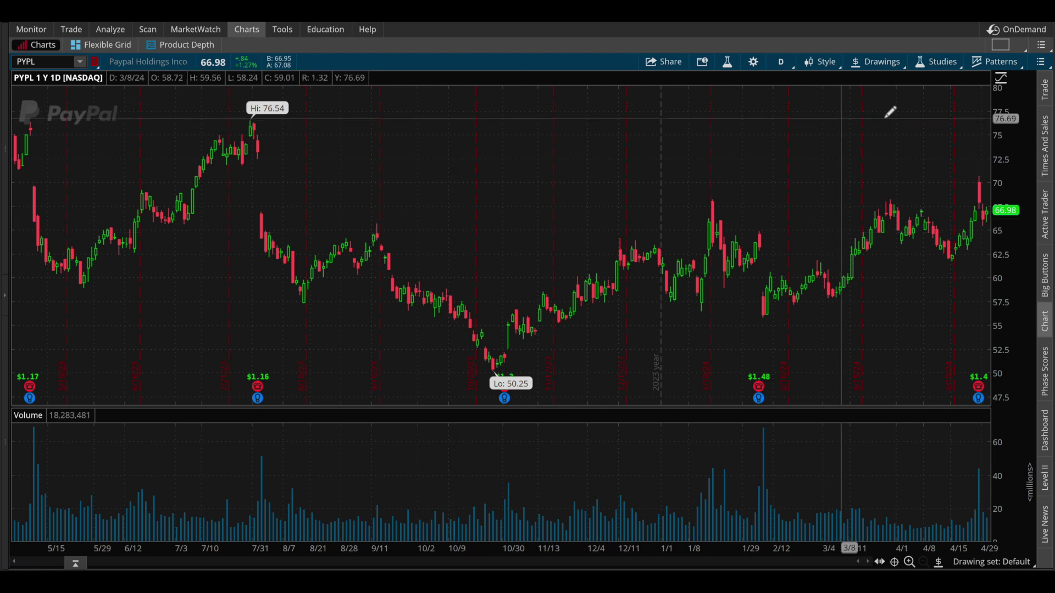
Step: Draw a Price Level on the PYPL chart at about 71.62, starting around 10/26/2023
click(871, 62)
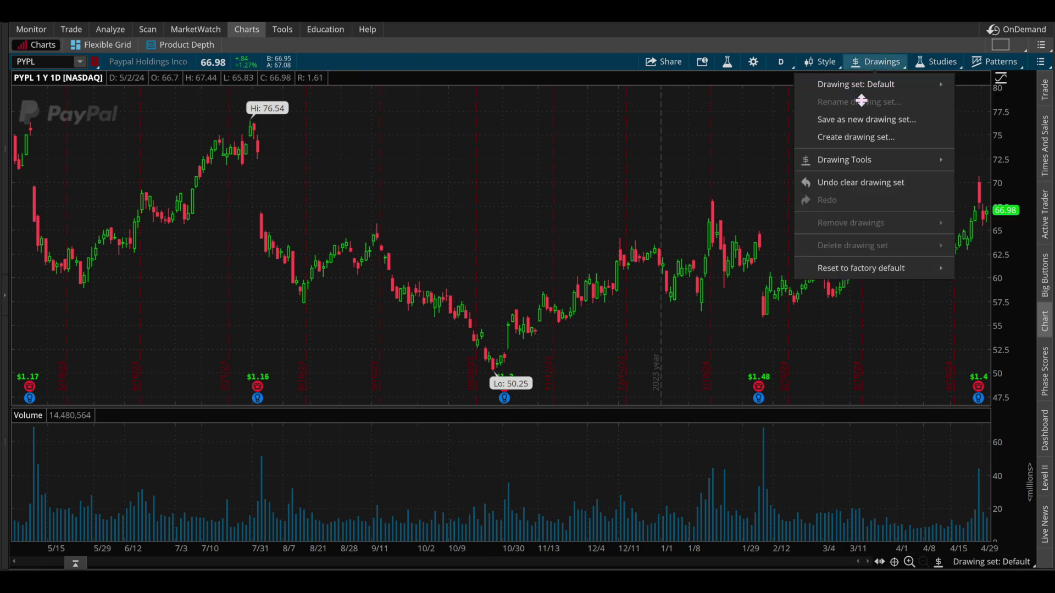
mouse_move(850, 160)
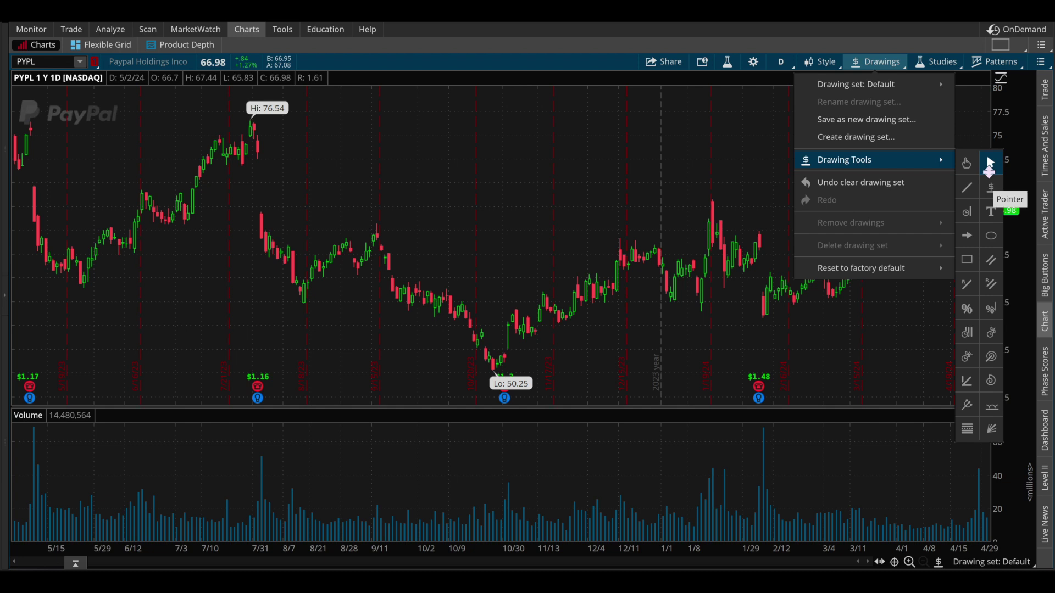
click(996, 189)
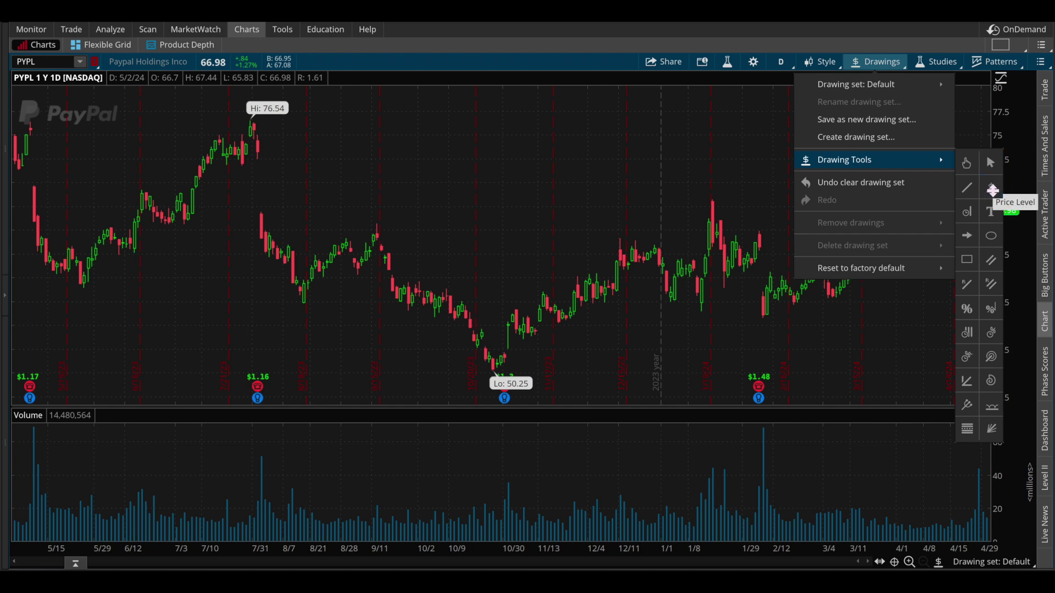
click(990, 188)
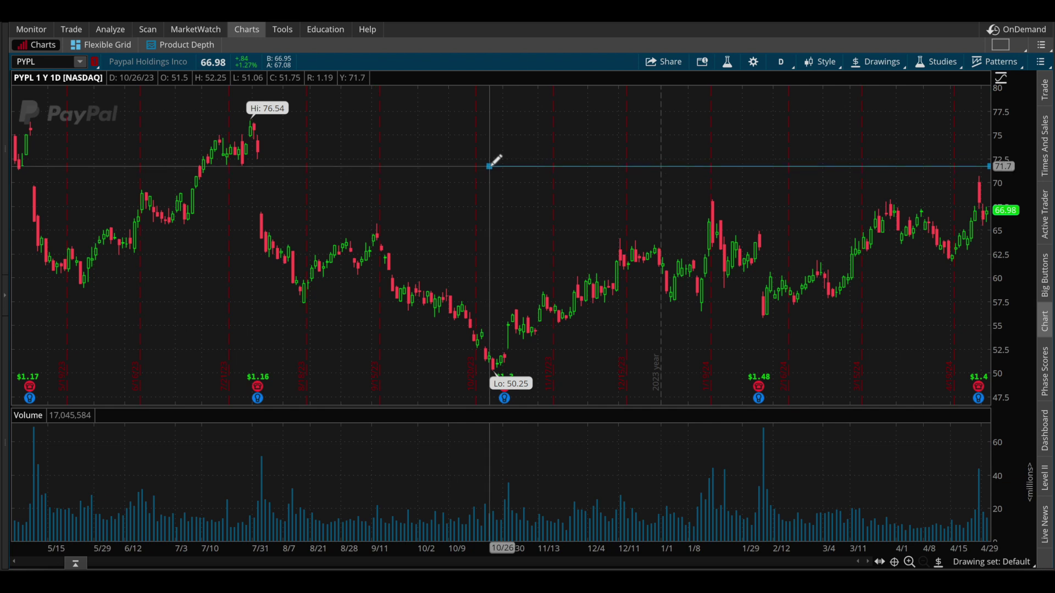
click(492, 165)
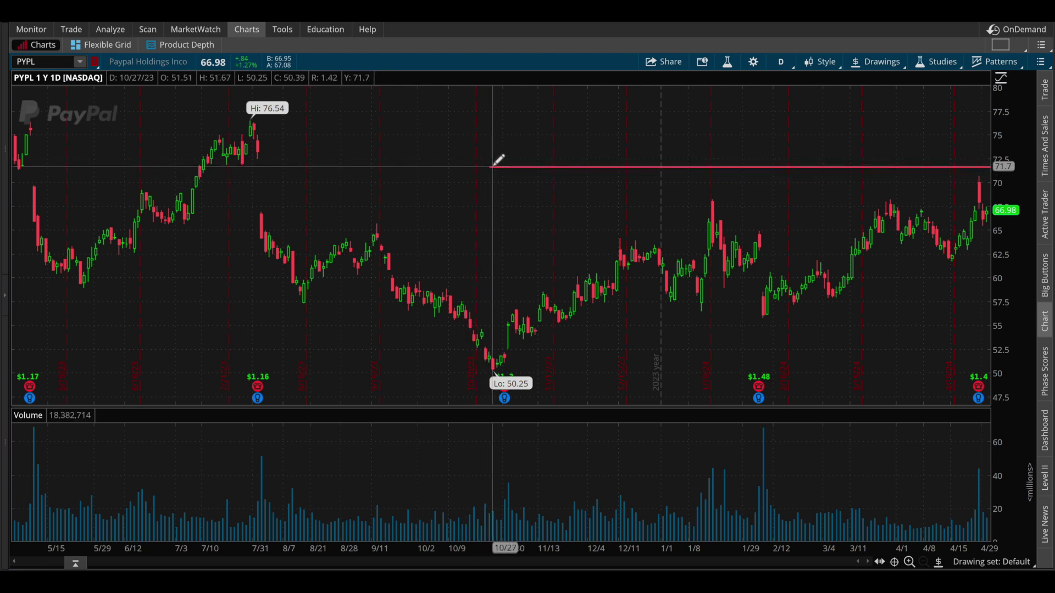
Step: Edit the drawn price level's properties, setting Left extension to On and Show price to On the right
mouse_move(493, 166)
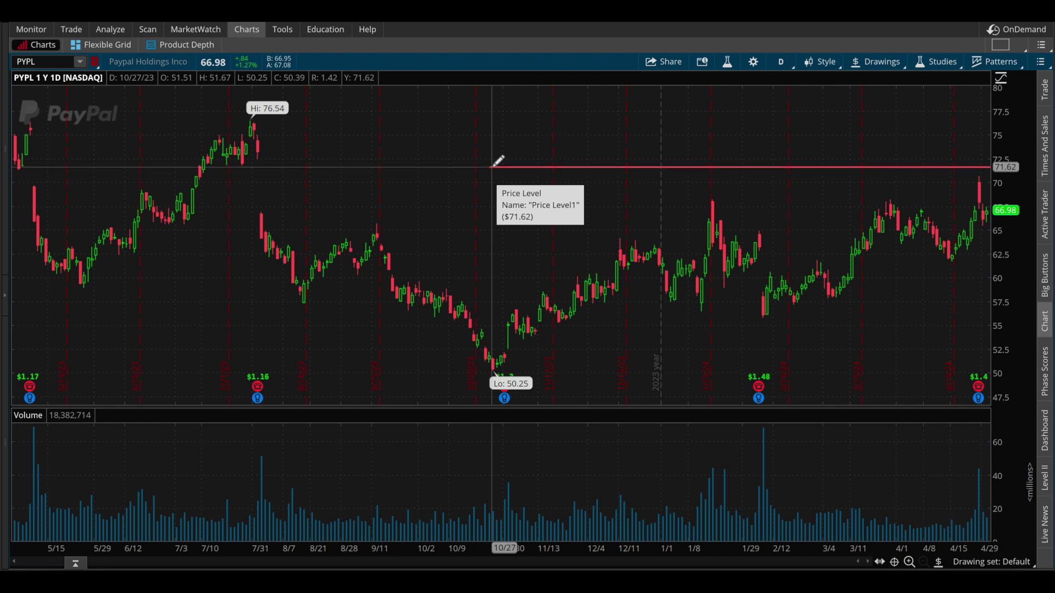
right_click(493, 166)
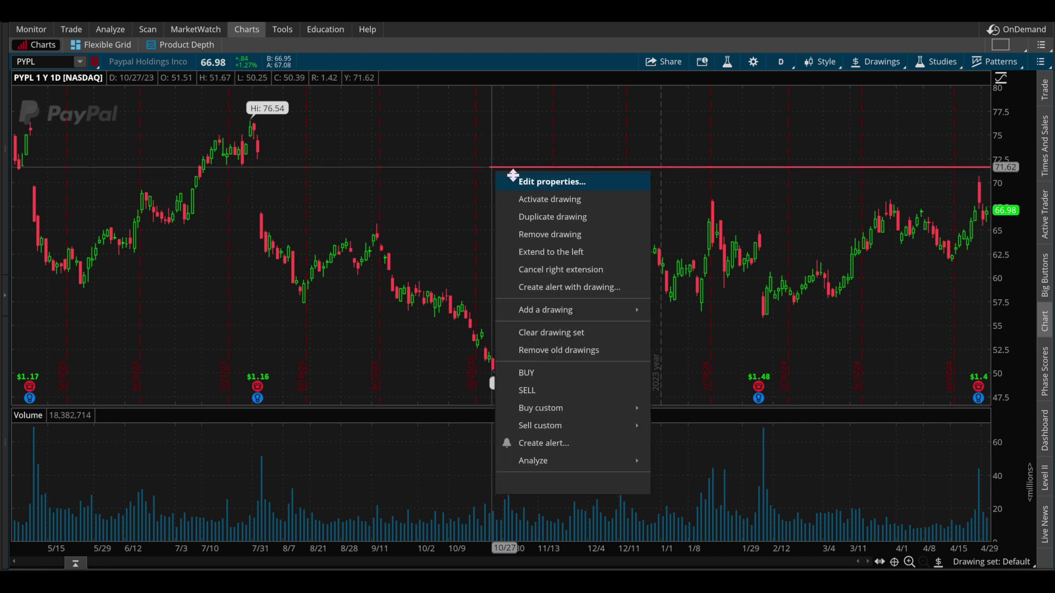
click(515, 179)
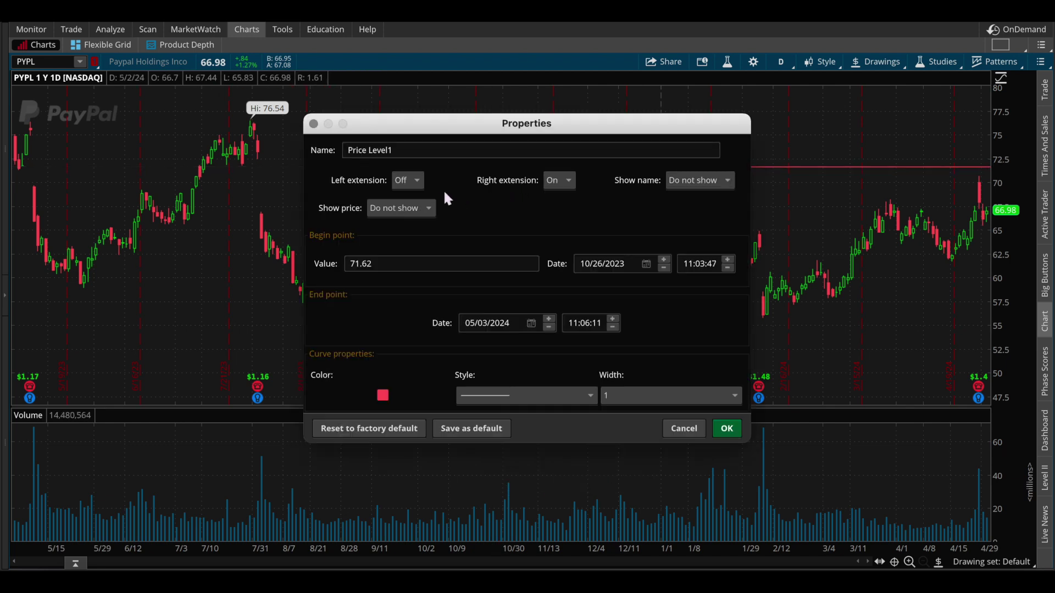
click(405, 183)
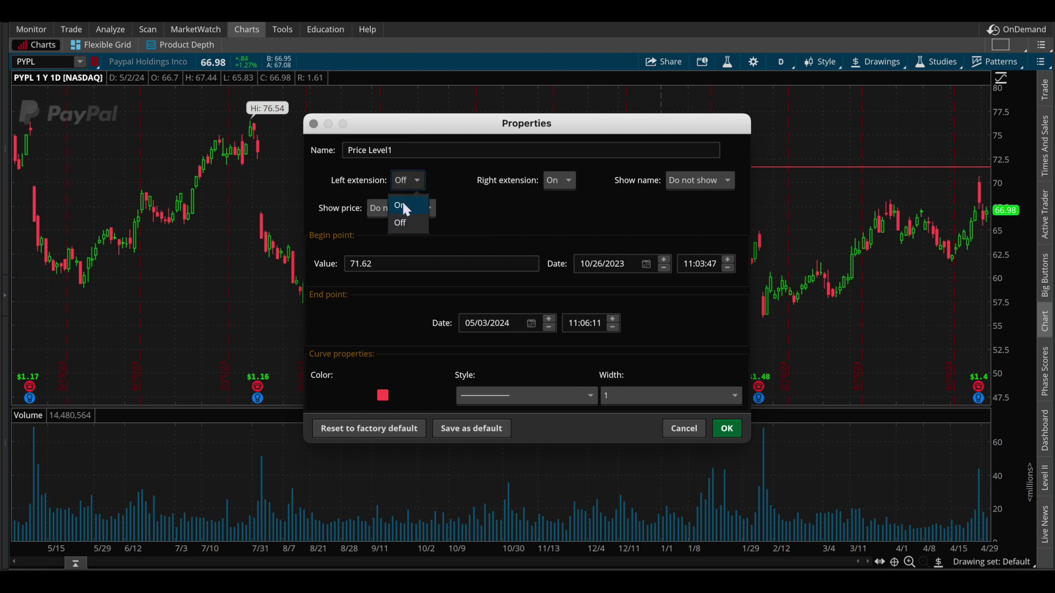
click(404, 208)
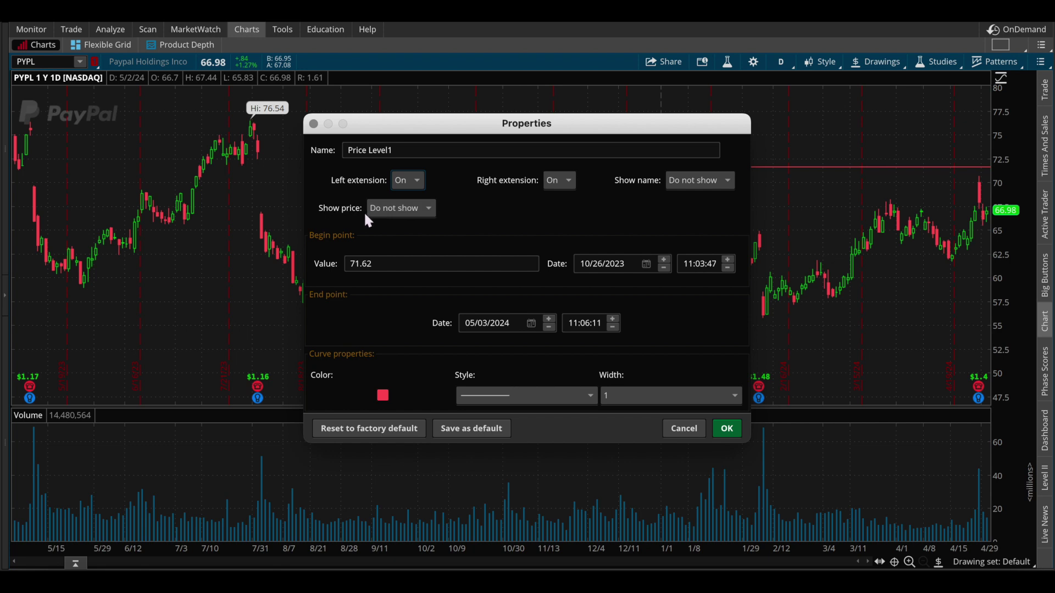
click(403, 211)
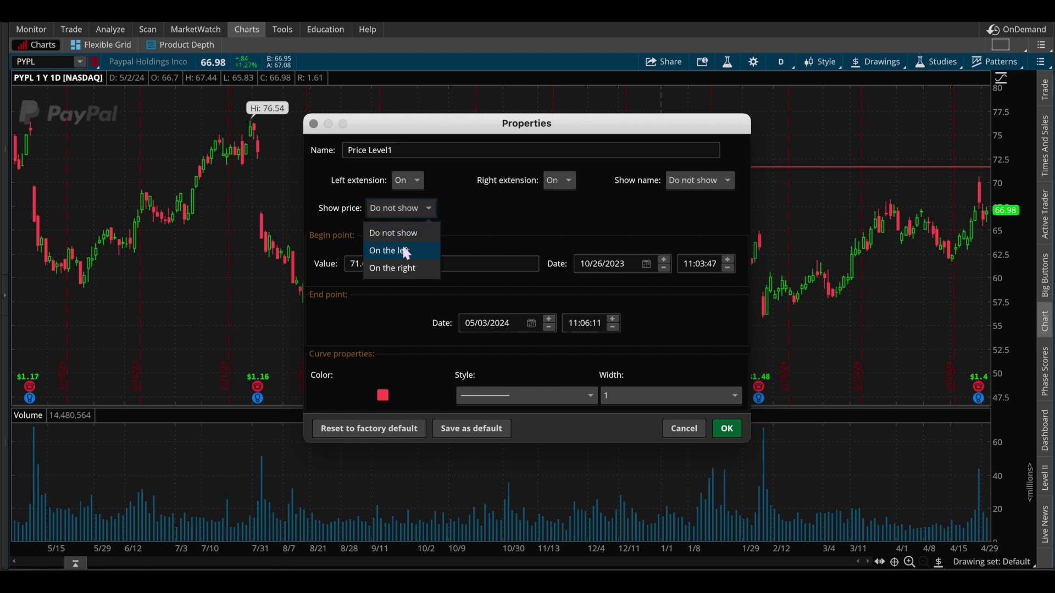
click(405, 269)
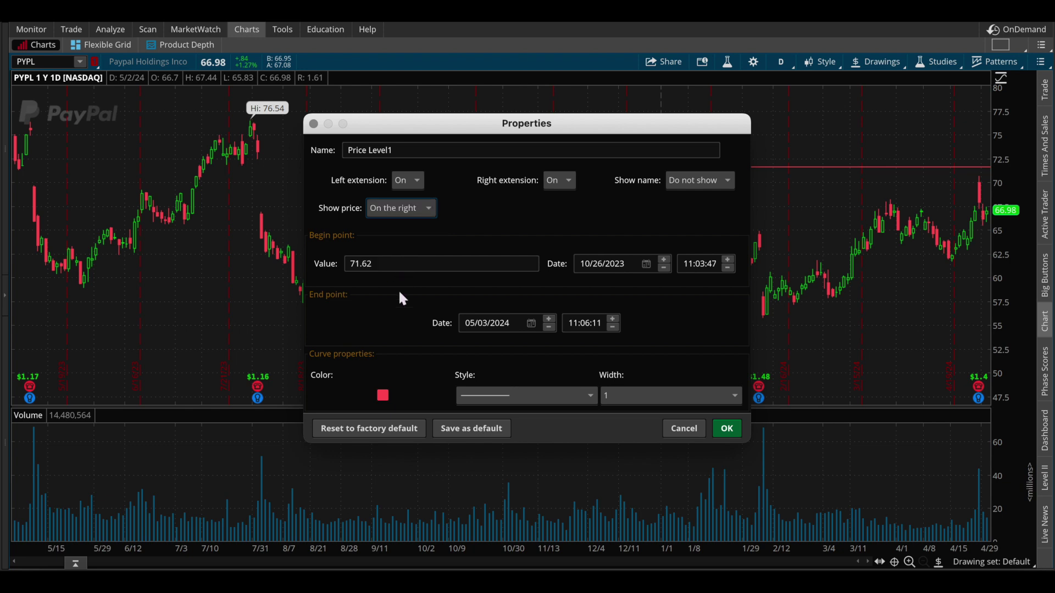
Step: Set the price level's color to cyan, save the properties as default, and apply them
click(383, 397)
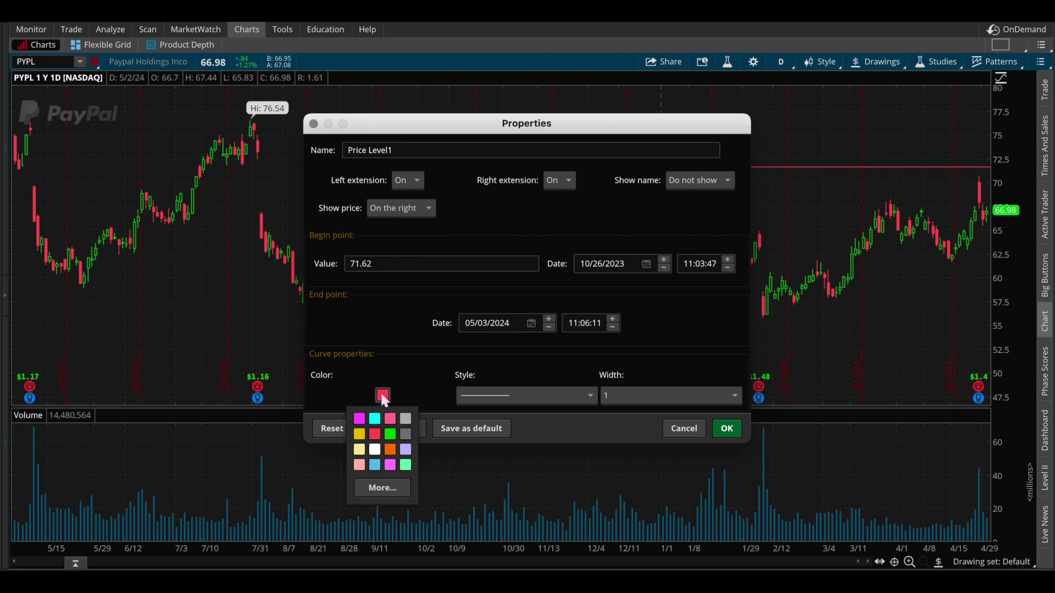
click(380, 489)
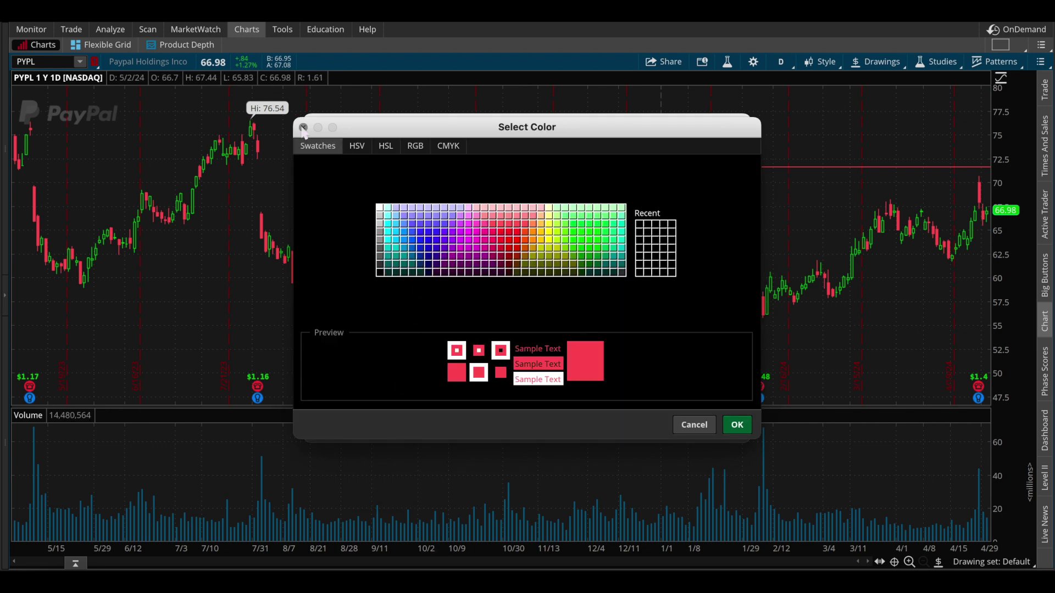
click(303, 128)
click(384, 394)
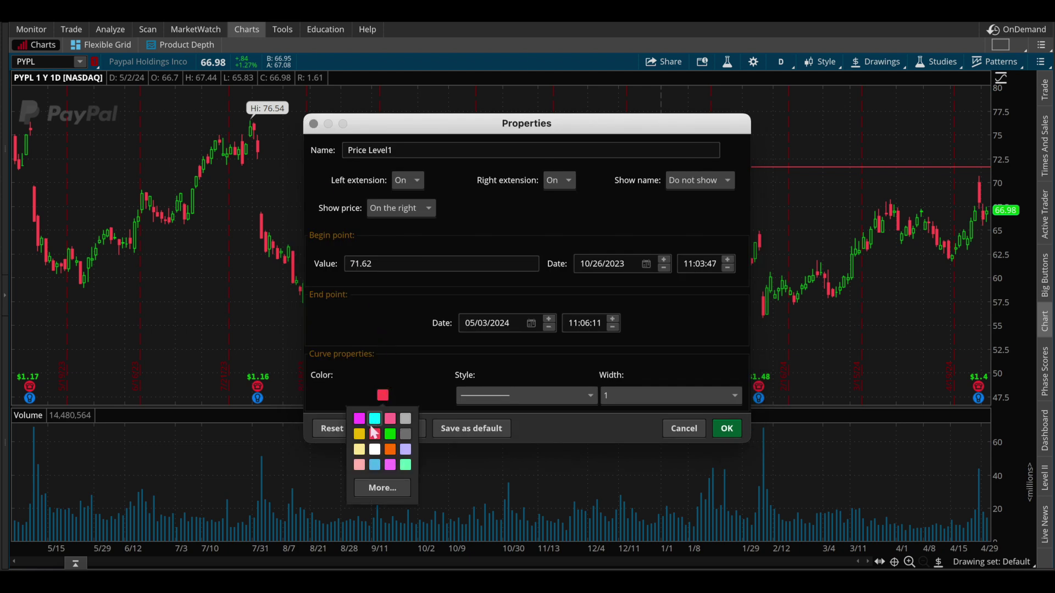
click(377, 422)
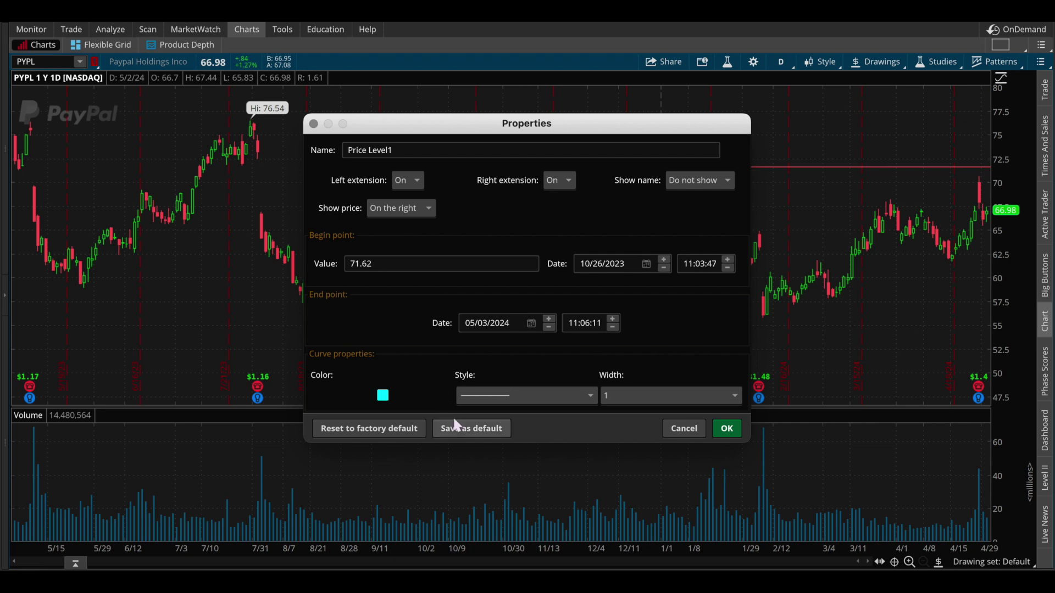
click(476, 434)
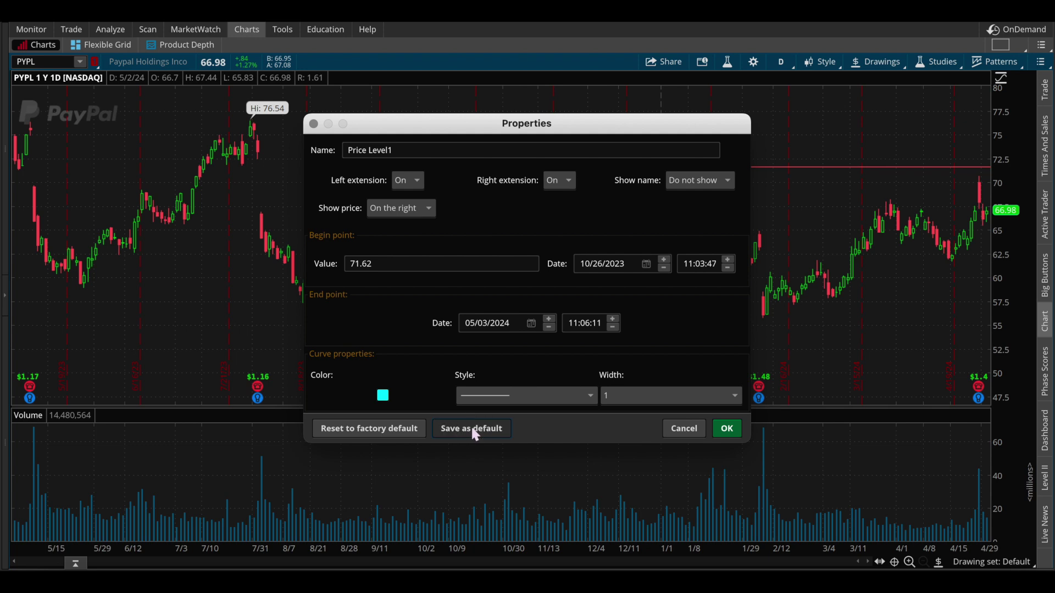
click(726, 430)
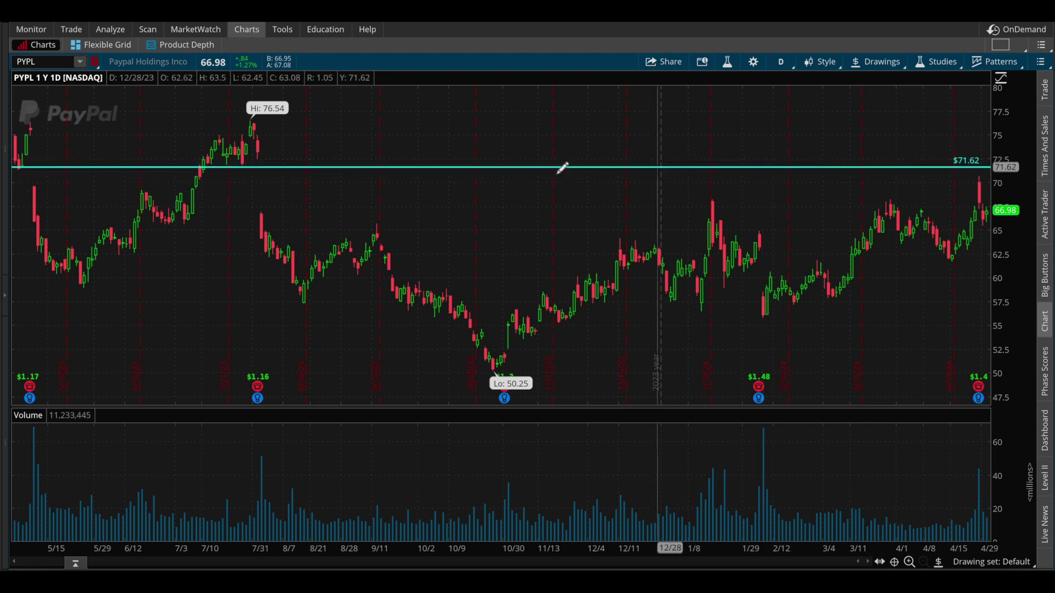
Step: Draw a second Price Level on the PYPL chart at about 68.24
click(209, 199)
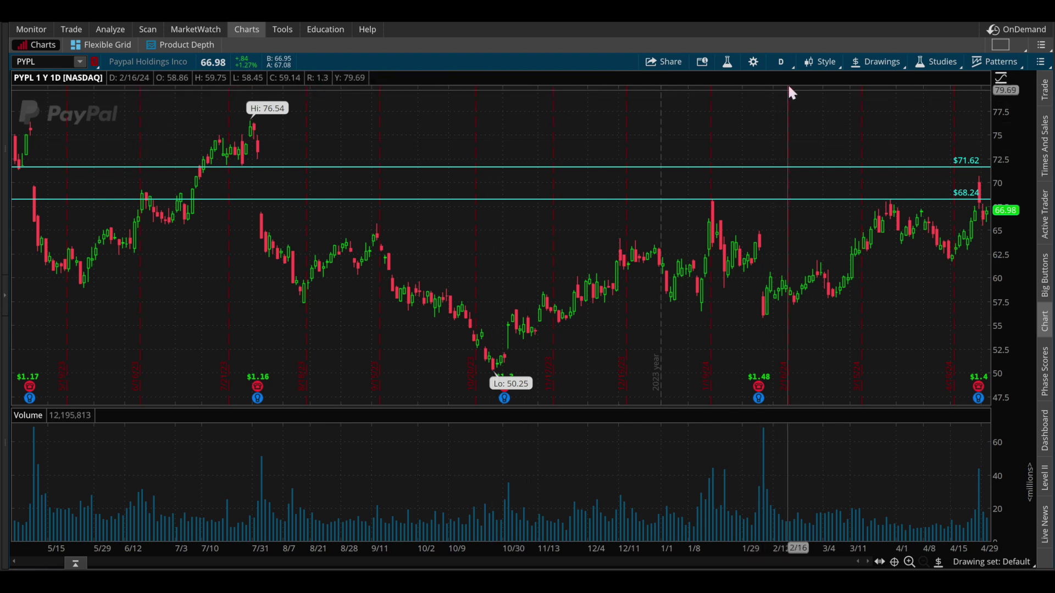
Step: Change the PYPL chart to an intraday time frame with a 1-day interval and a 2-minute aggregation period
click(780, 63)
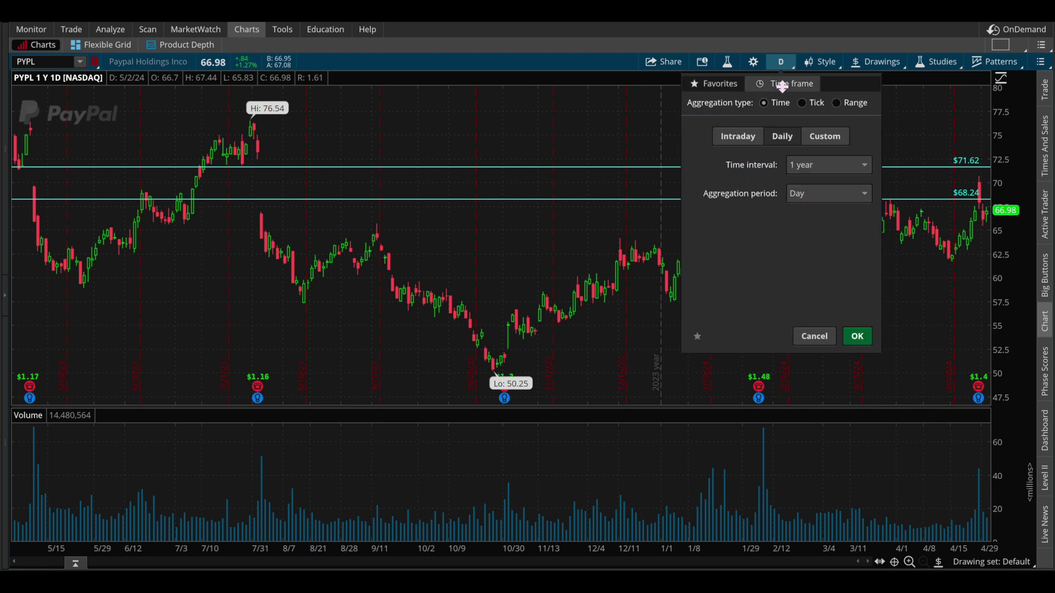
click(741, 136)
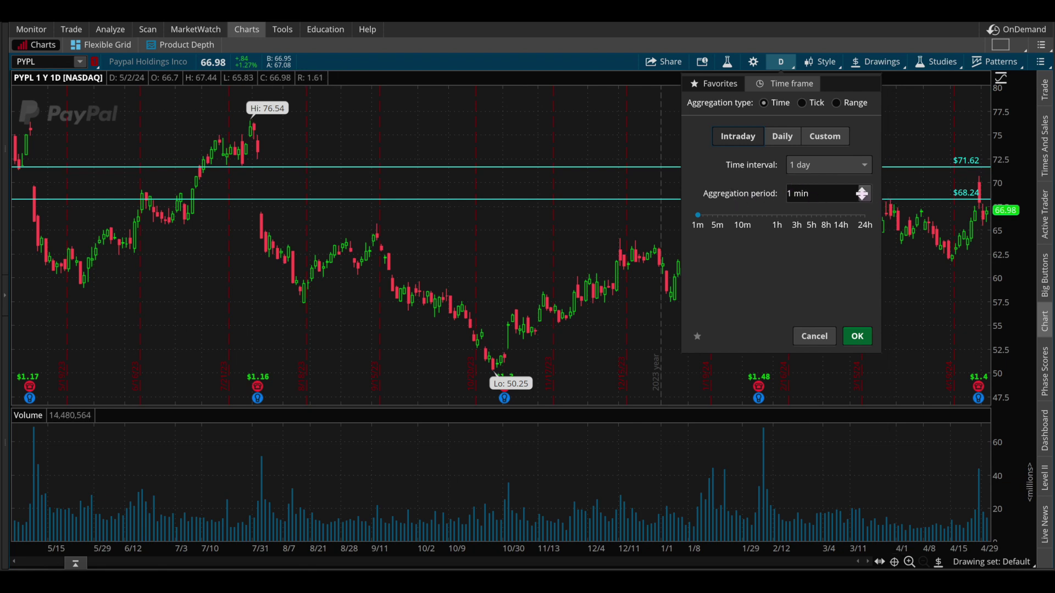
click(865, 195)
click(825, 236)
click(857, 336)
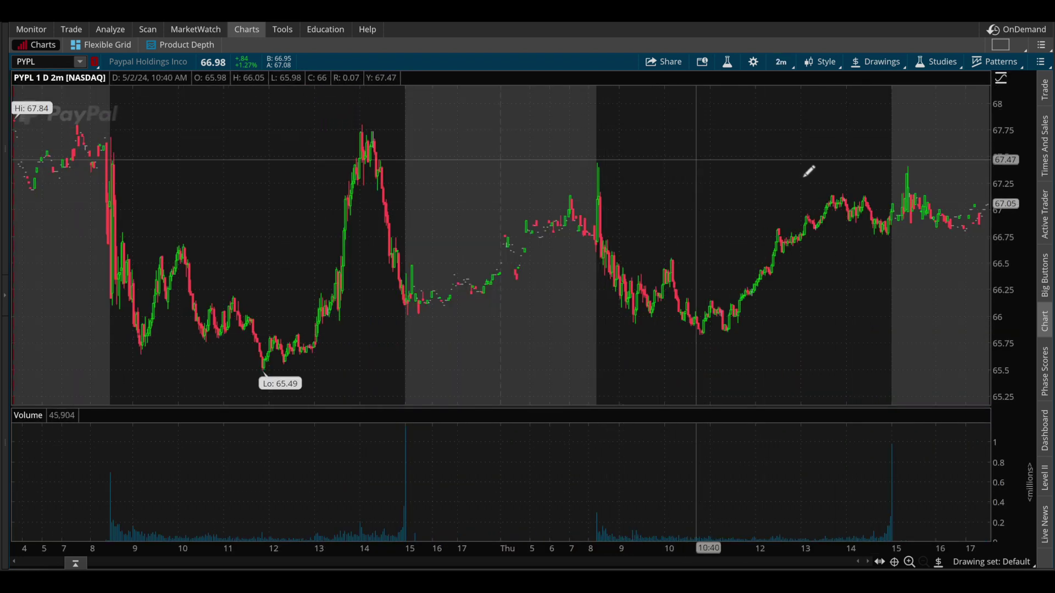
Step: Set the PYPL chart's intraday aggregation period to 14 minutes, keeping the 1-day time interval
click(781, 62)
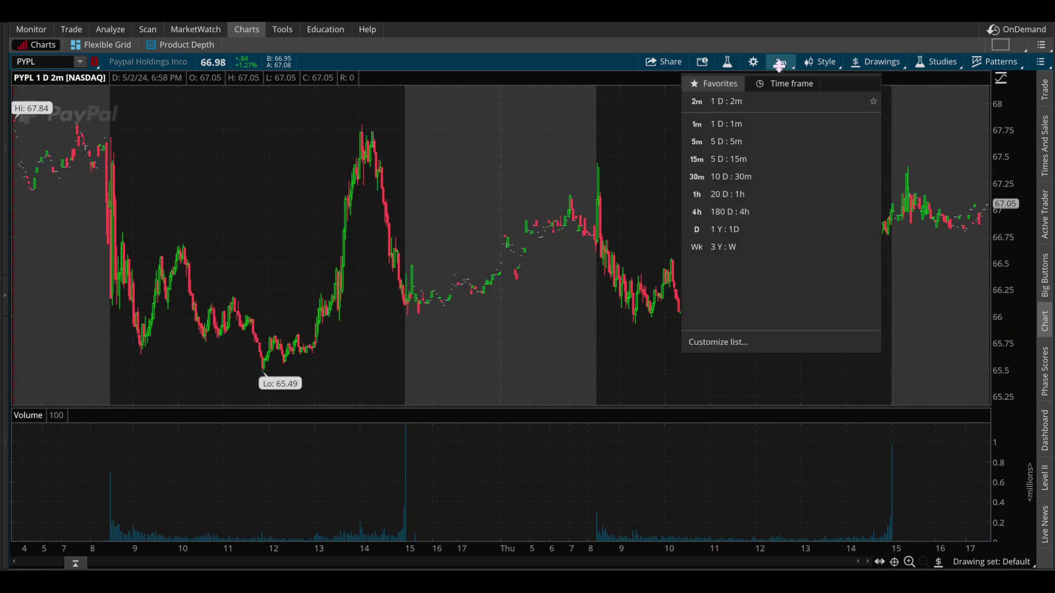
click(778, 84)
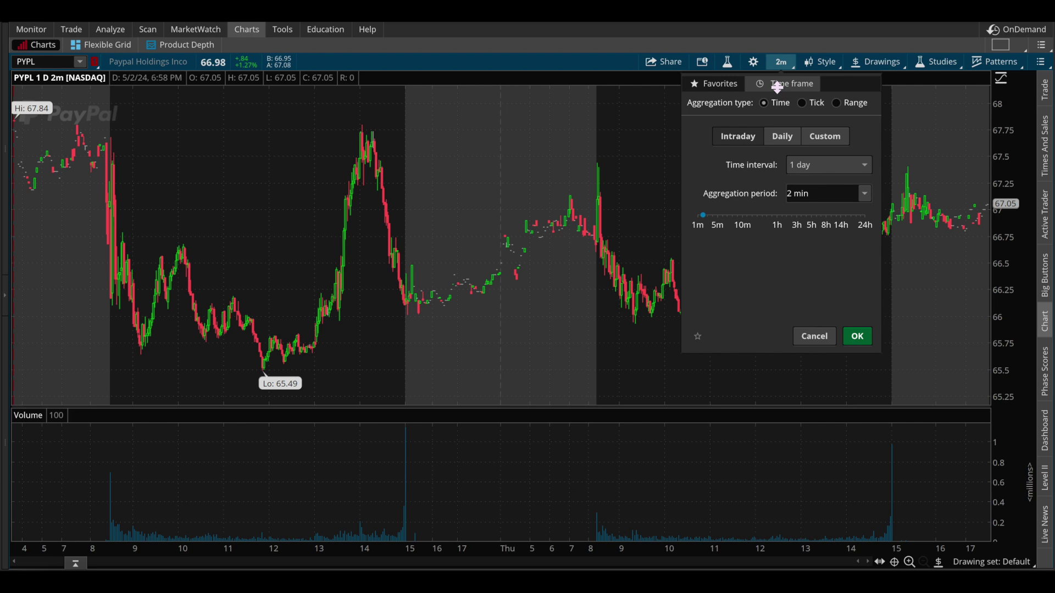
click(816, 194)
click(748, 216)
click(748, 214)
click(861, 336)
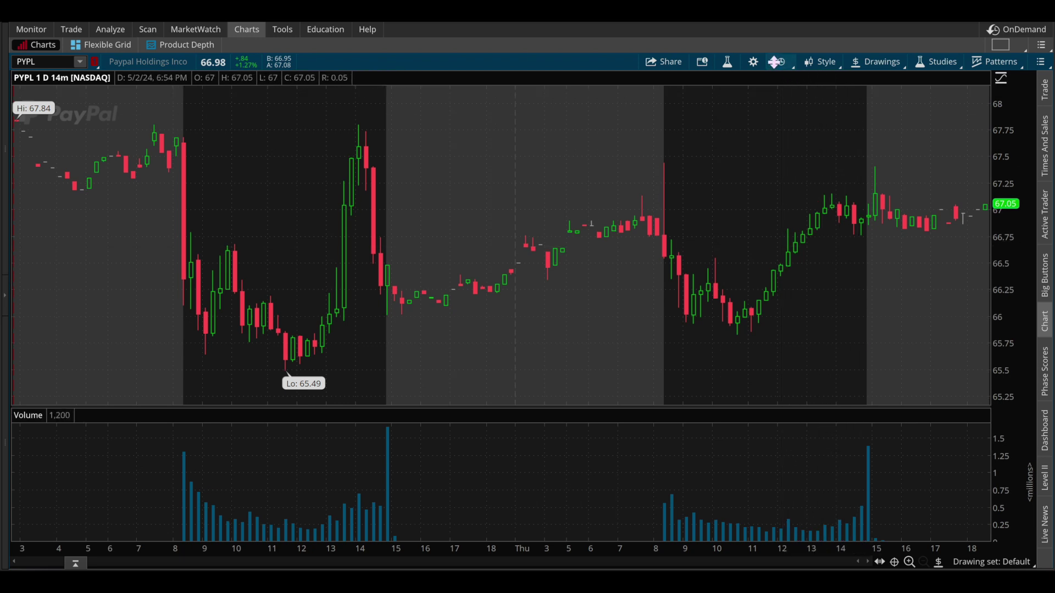
Step: Add the 1 D : 2m time frame to the chart's favorite time frames and save the settings
click(781, 62)
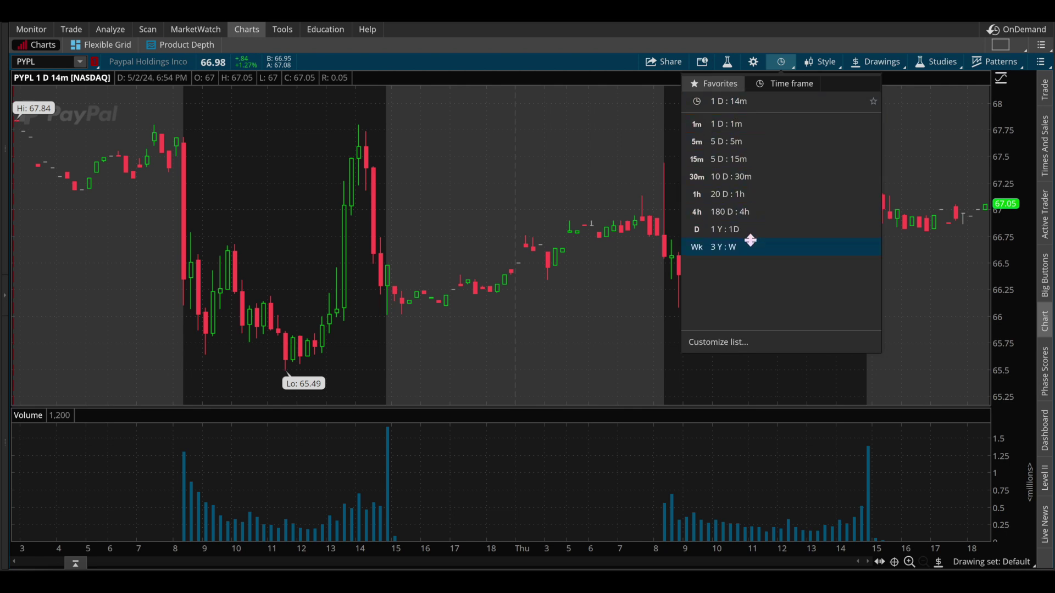
click(723, 85)
click(723, 343)
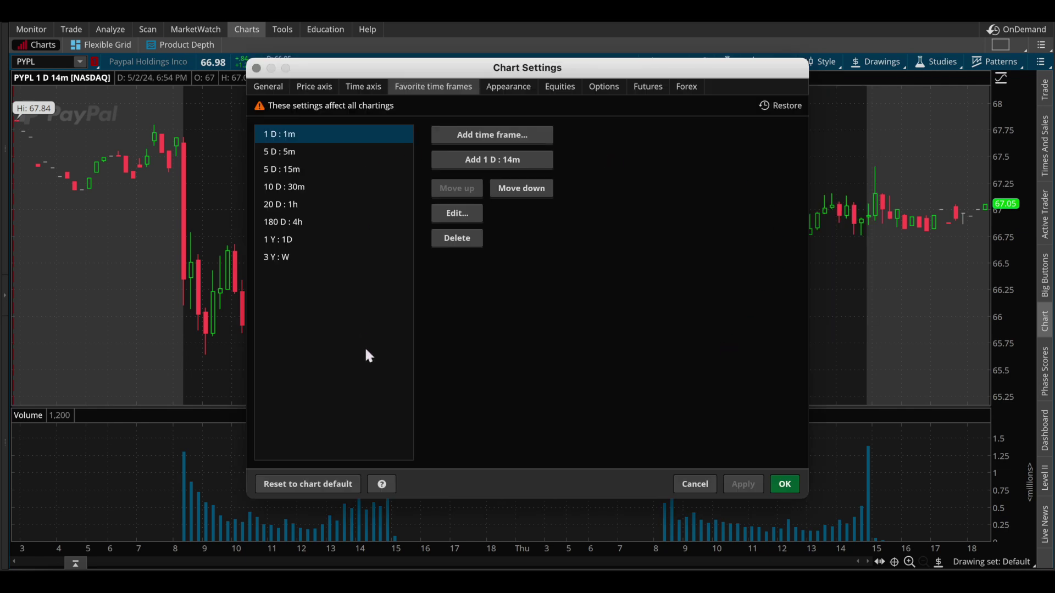
click(783, 485)
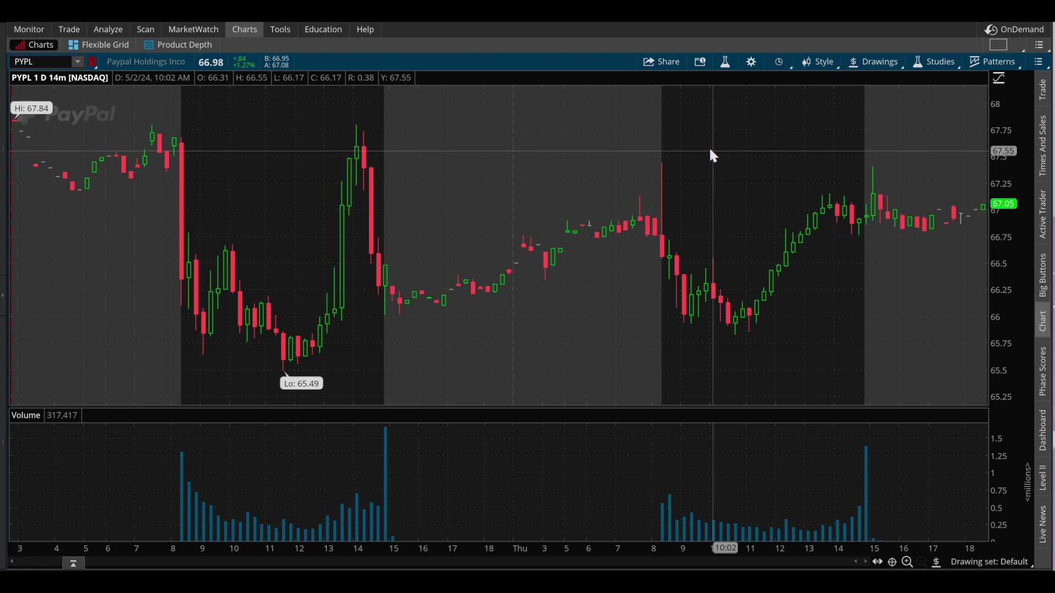
Step: Expand the collapsed sidebar and start creating a watchlist named "New Watchlist"
click(6, 293)
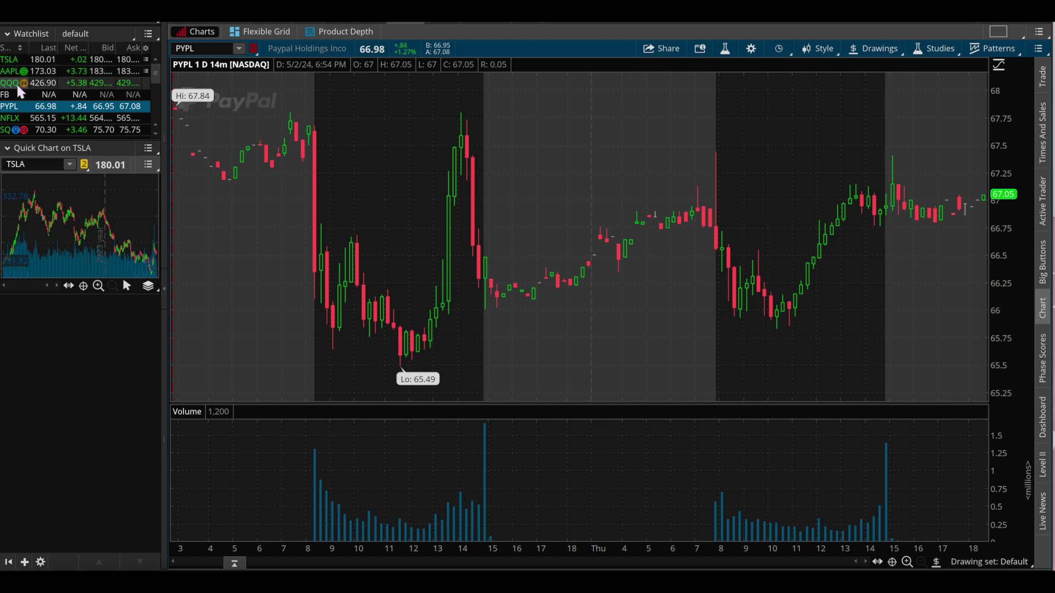
click(104, 35)
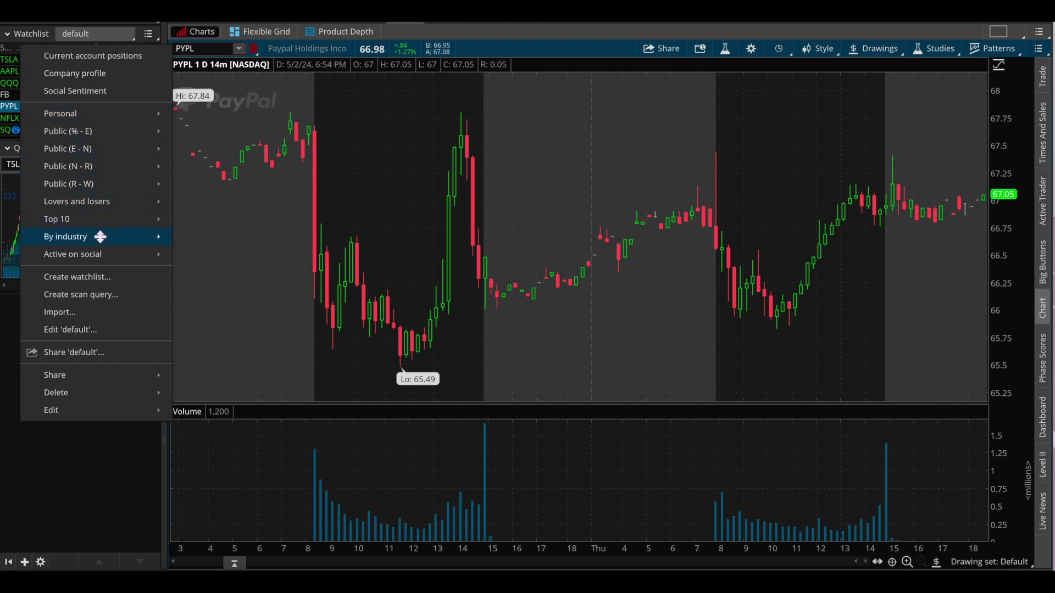
click(81, 278)
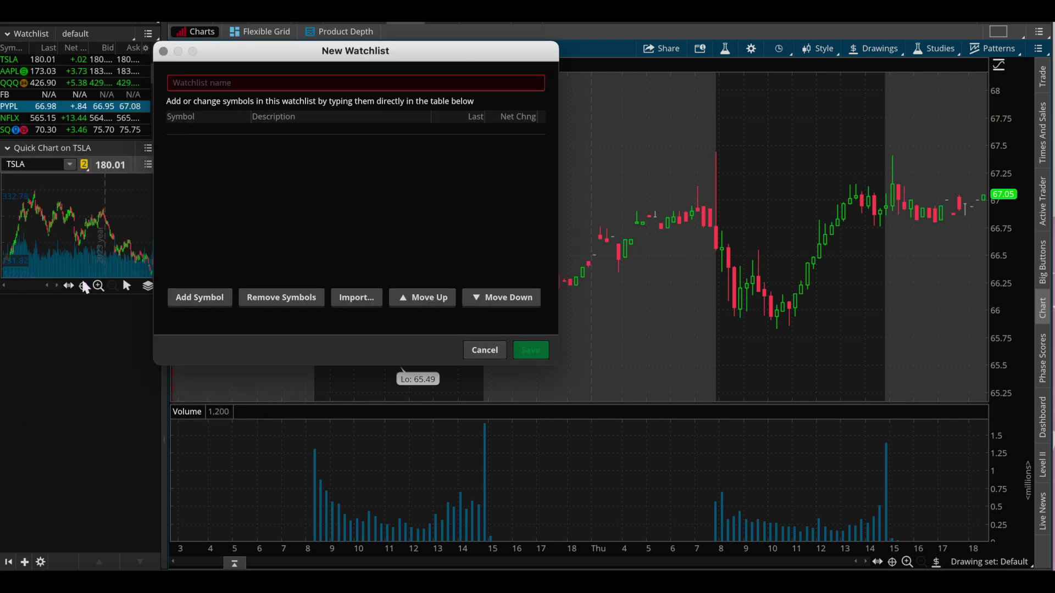
click(192, 83)
text(New Watchlist)
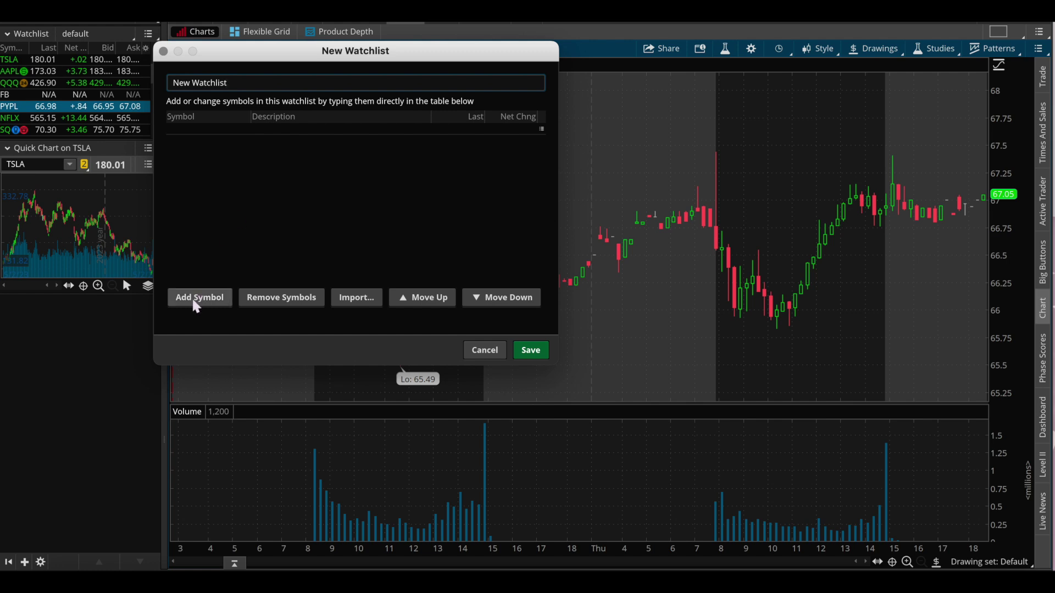
Step: Add the symbols META, NVDA and SQ to the new watchlist and save it
click(192, 299)
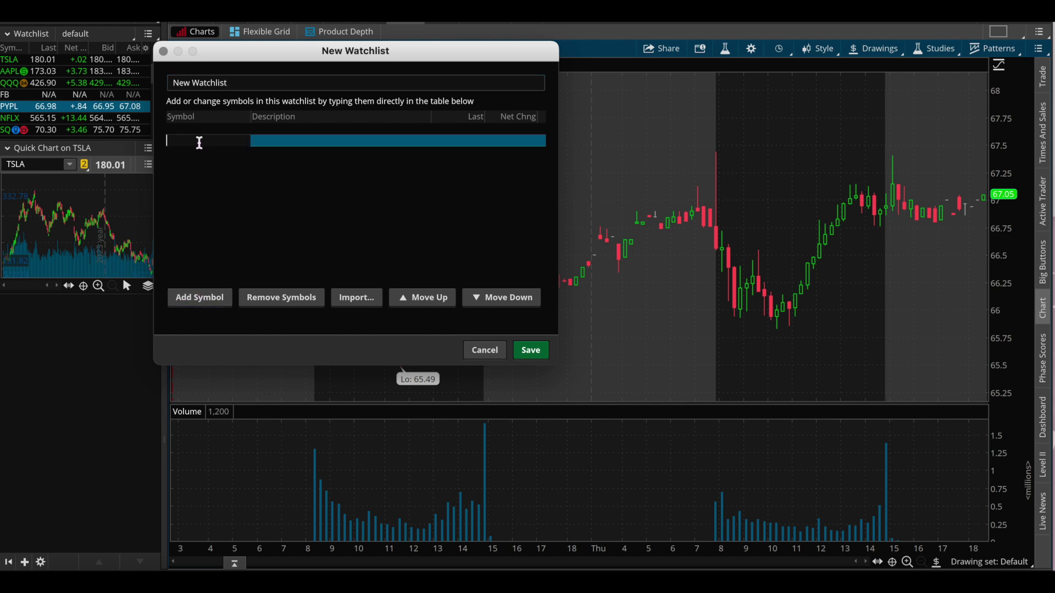
text(META)
click(213, 297)
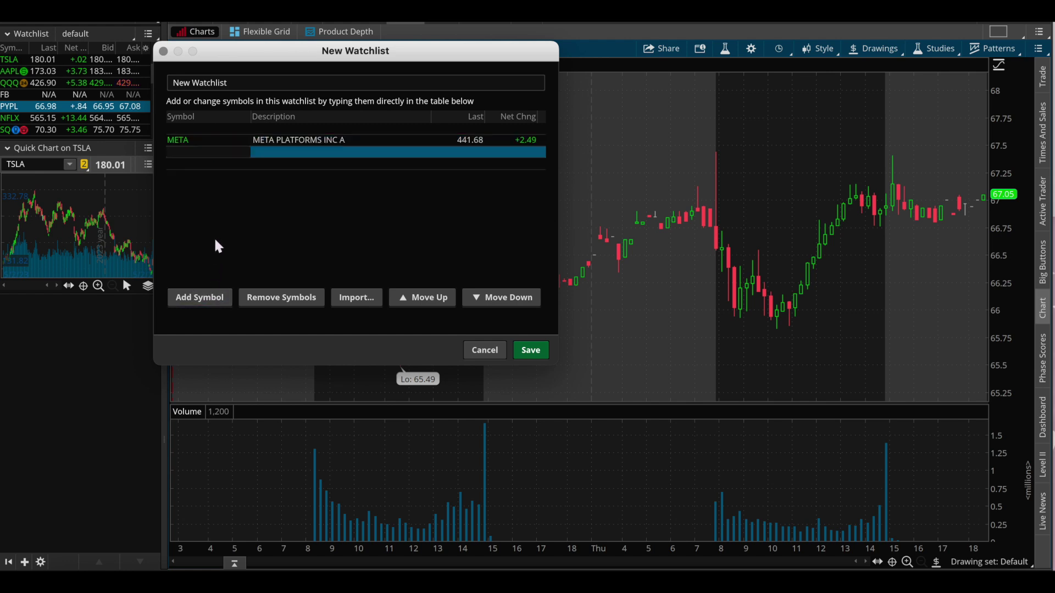
text(N)
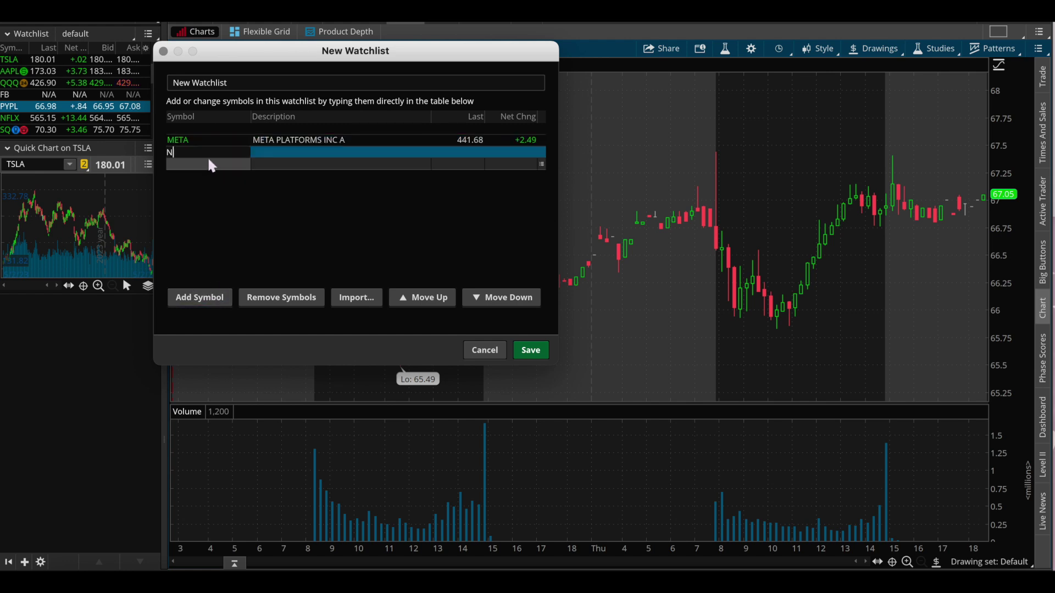
text(VDA)
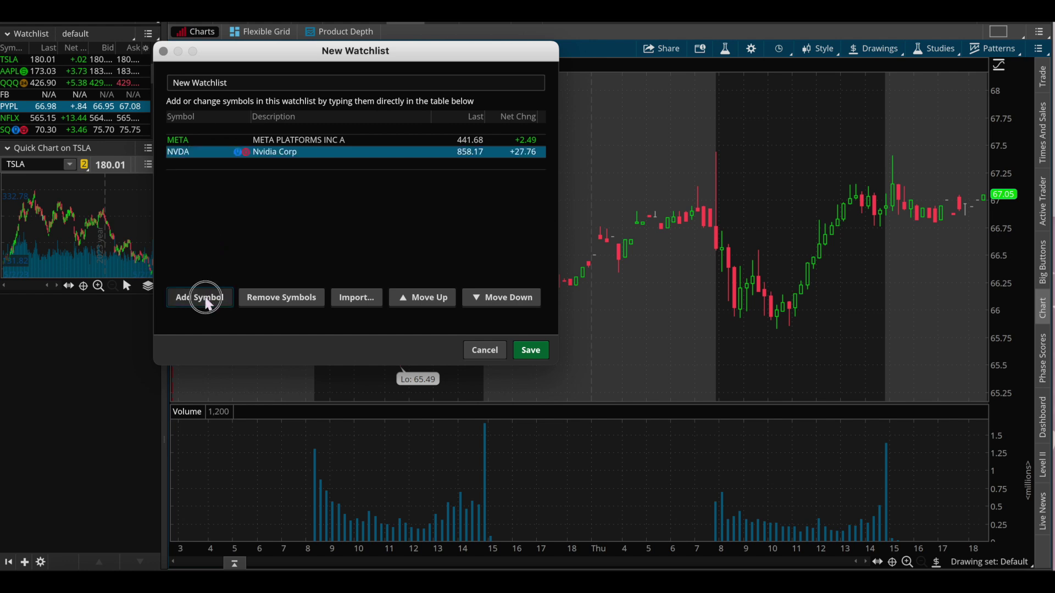
click(209, 304)
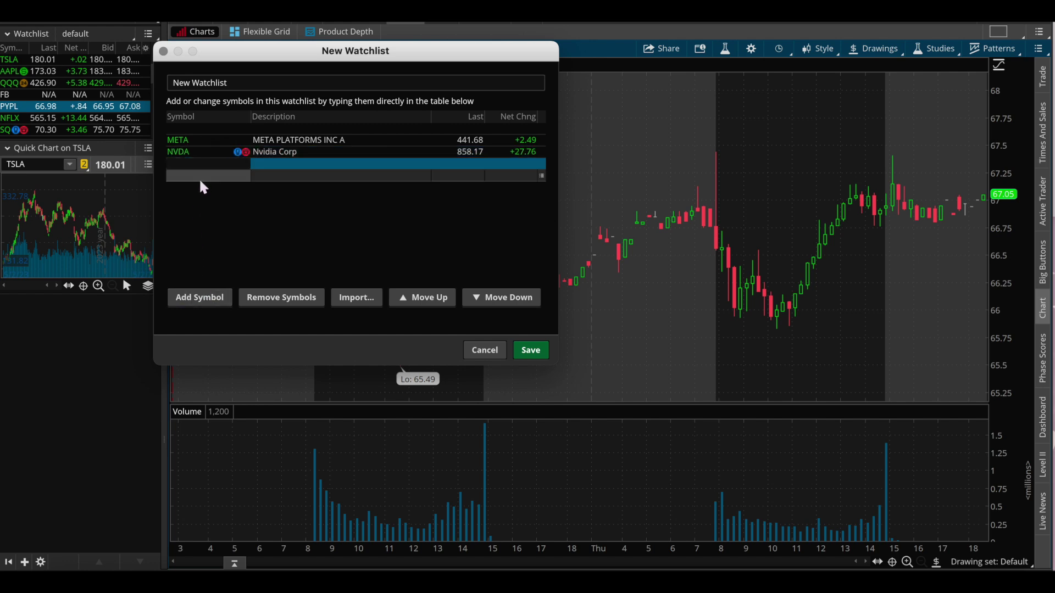
text(SQ)
click(212, 297)
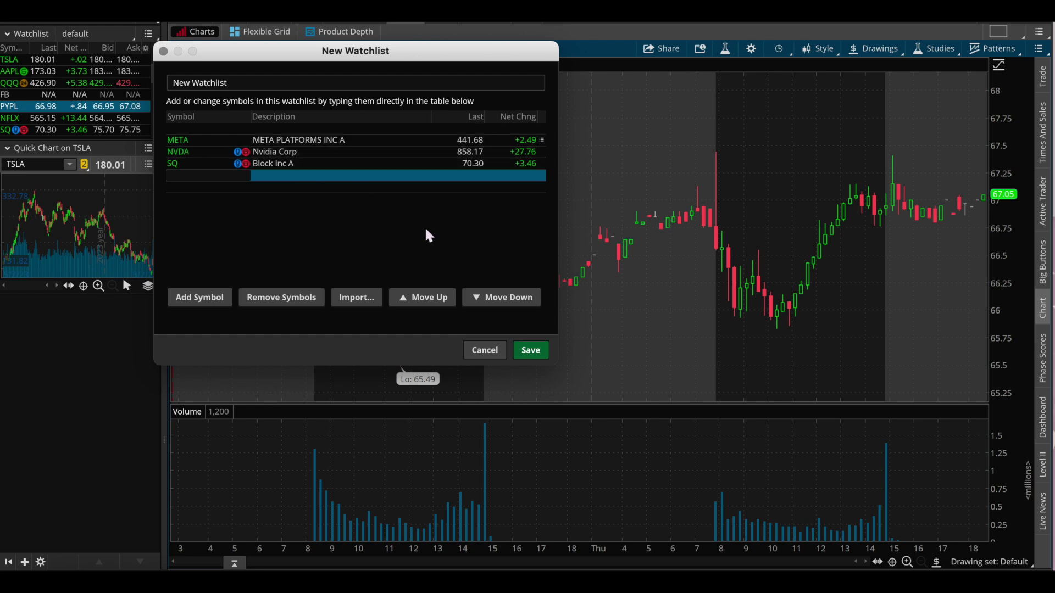
click(529, 350)
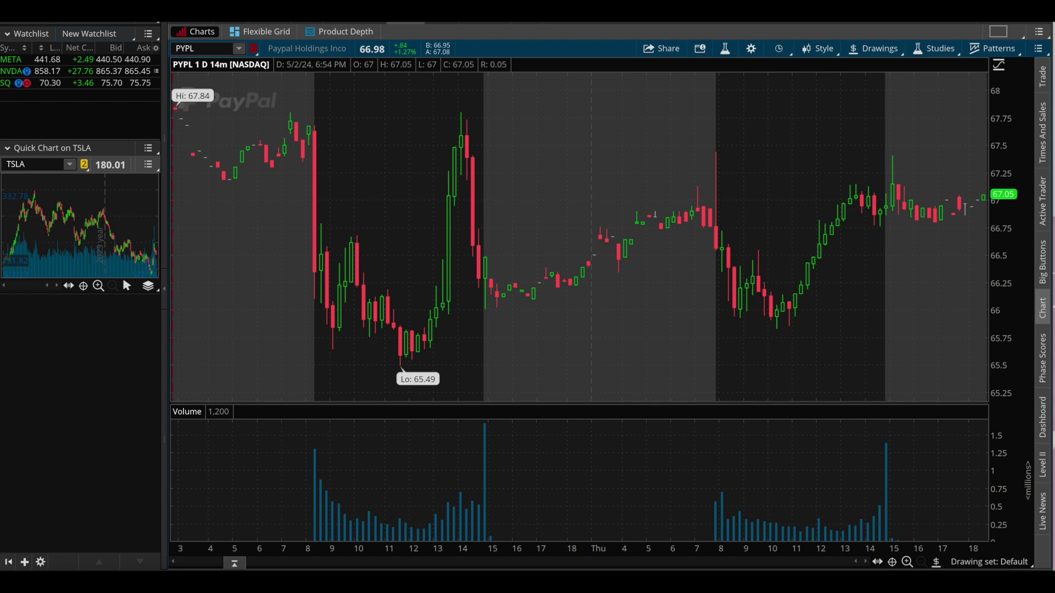
Step: Add a second Watchlist gadget to the sidebar below the quick chart
click(25, 562)
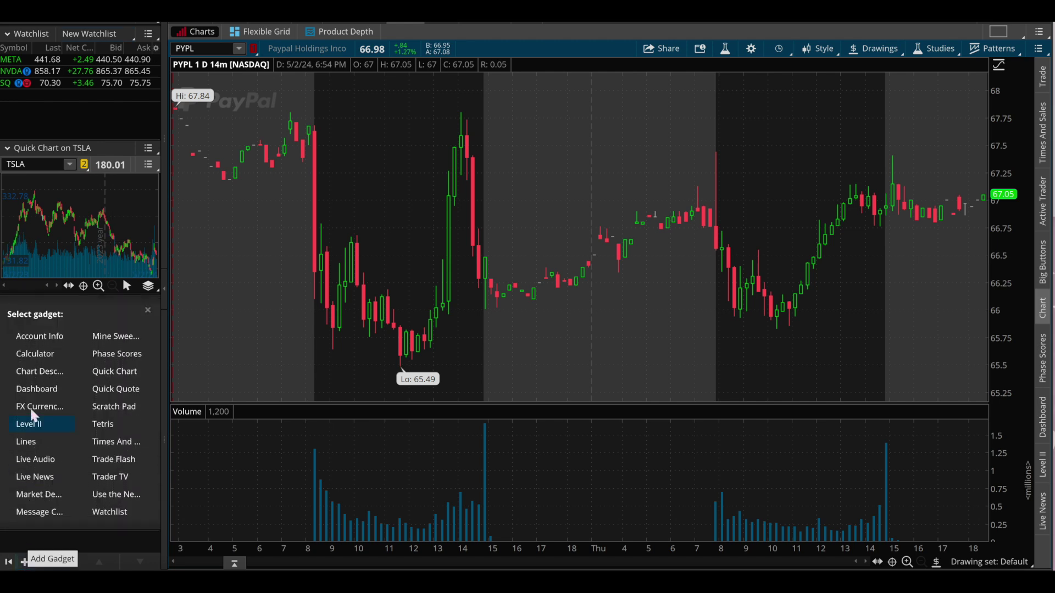
click(101, 513)
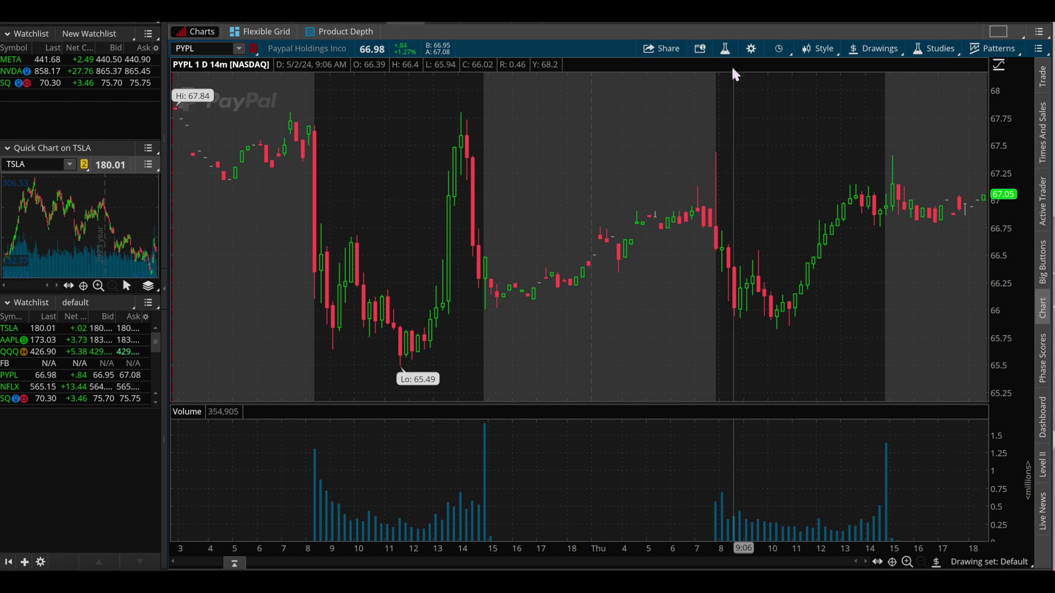
Step: Search the studies for "exp" and add MovAvgExponential twice to the price section
click(726, 50)
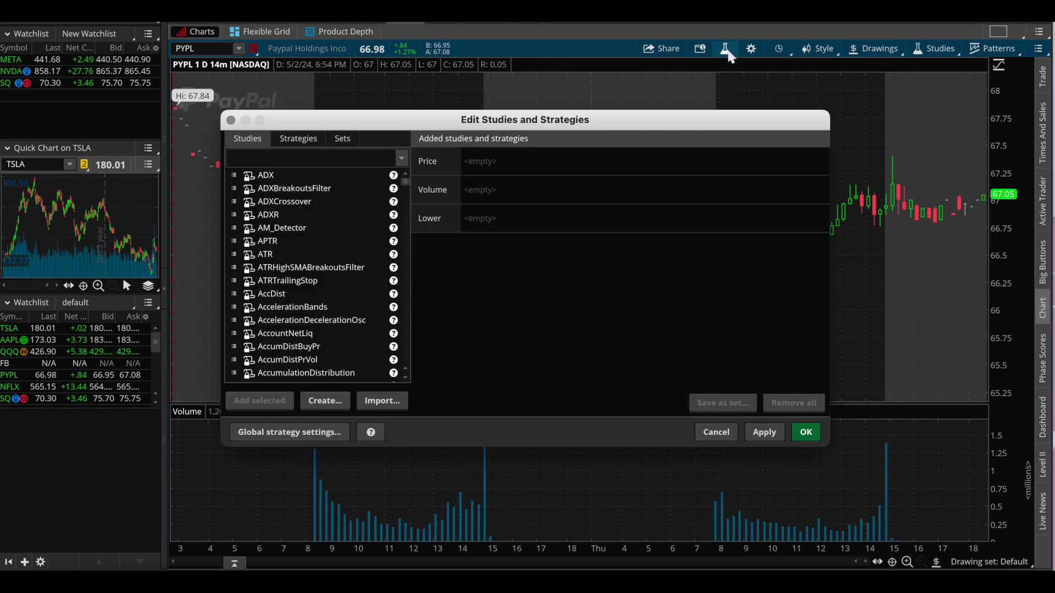
click(340, 157)
text(exp)
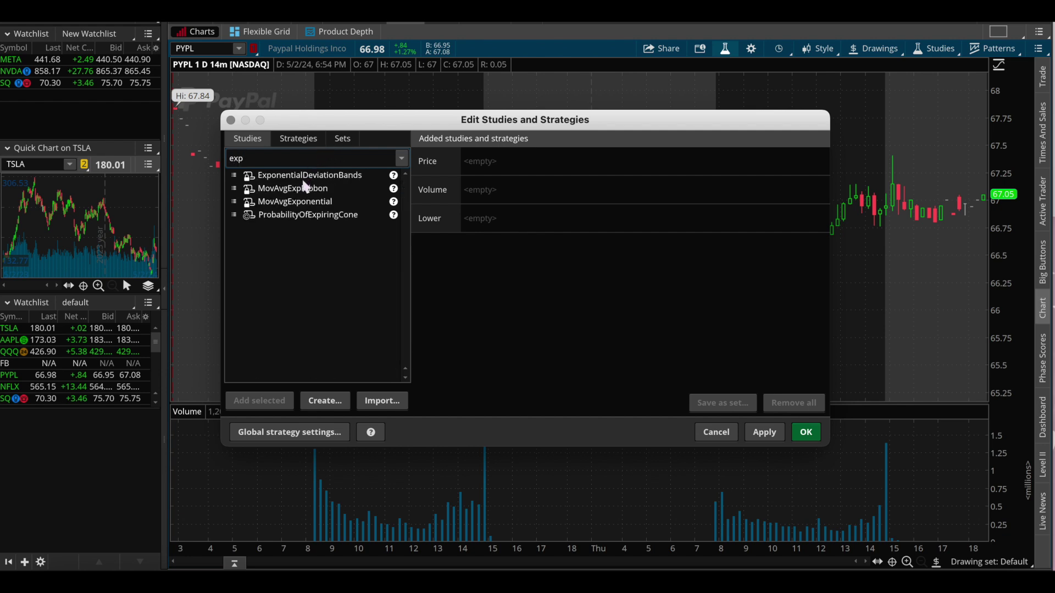
double_click(286, 203)
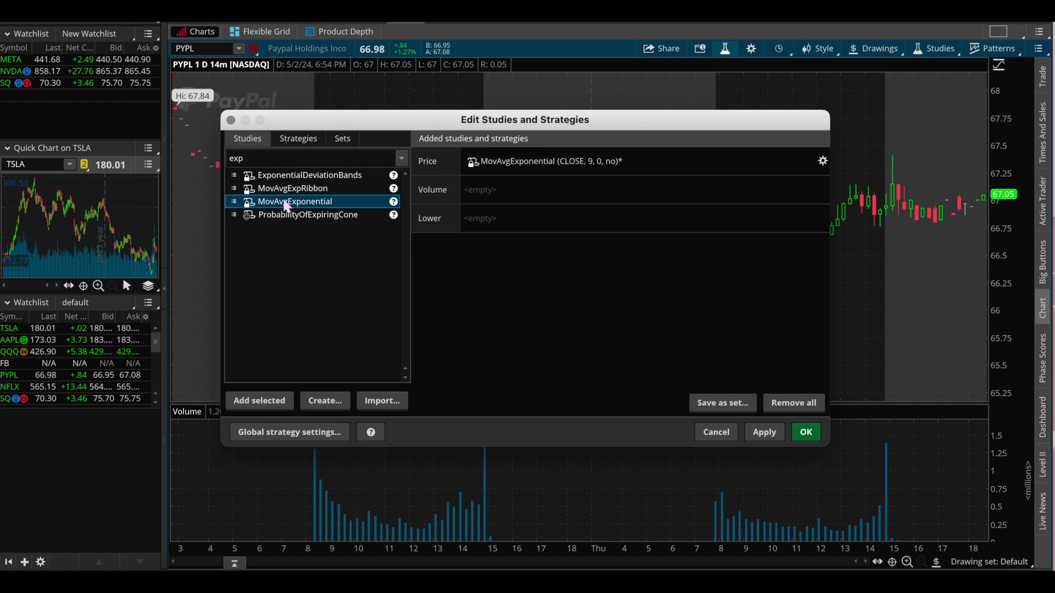
double_click(280, 203)
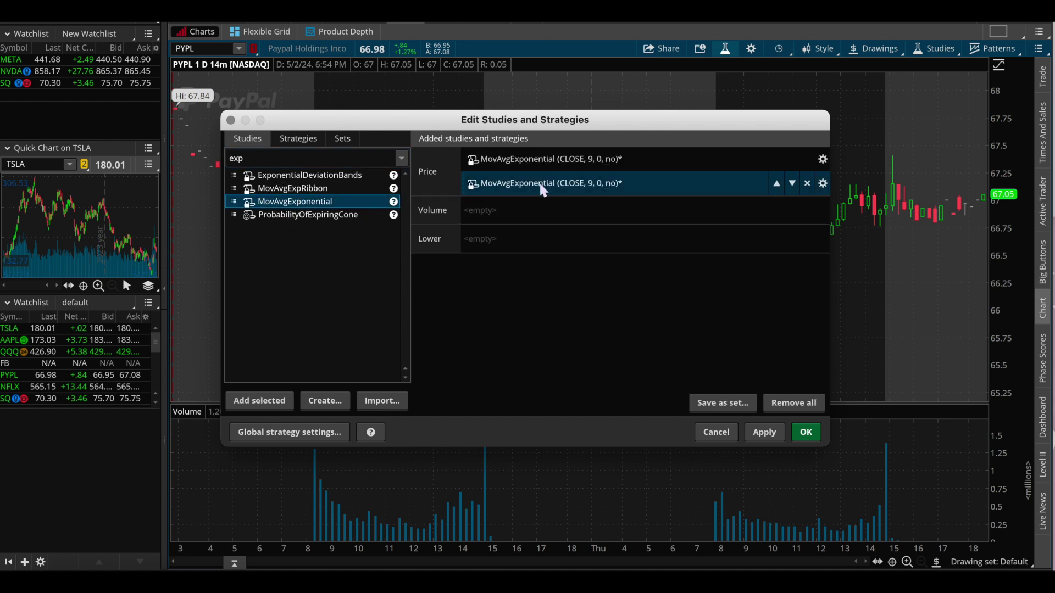
Step: Set the plot color of the first MovAvgExponential study to green
click(822, 159)
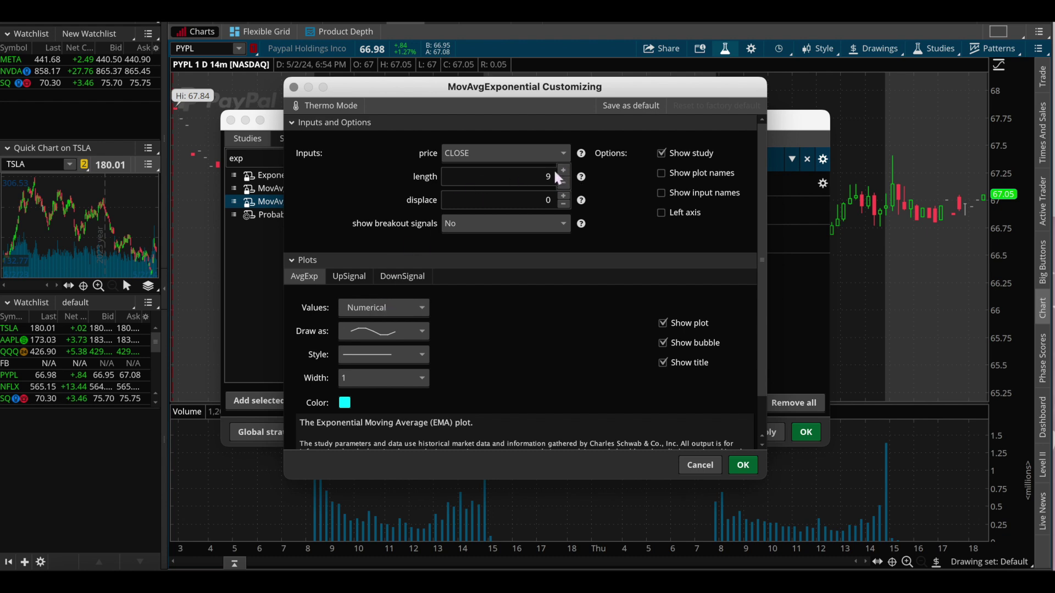
click(345, 405)
click(354, 448)
click(743, 465)
Step: Set the second MovAvgExponential study's length to 21 and apply both studies to the PYPL chart
click(824, 184)
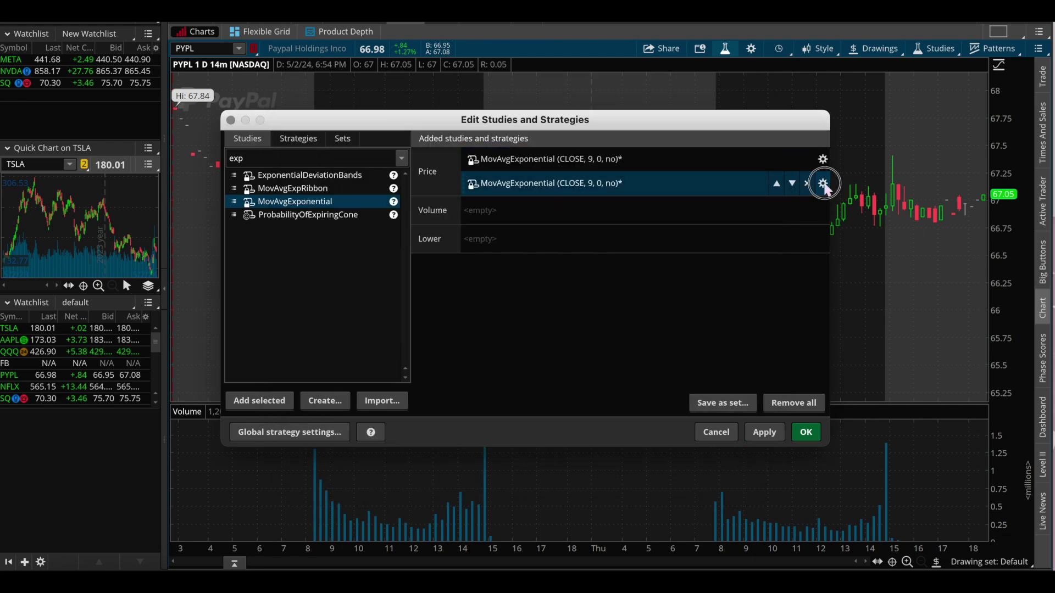
click(548, 175)
key(BackSpace)
text(21)
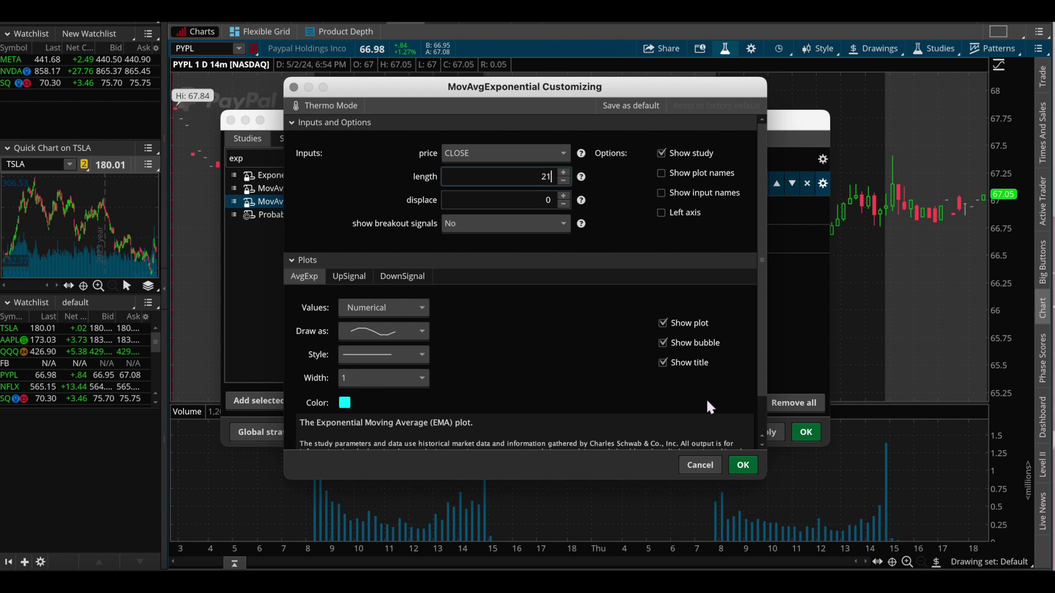
click(742, 466)
click(763, 434)
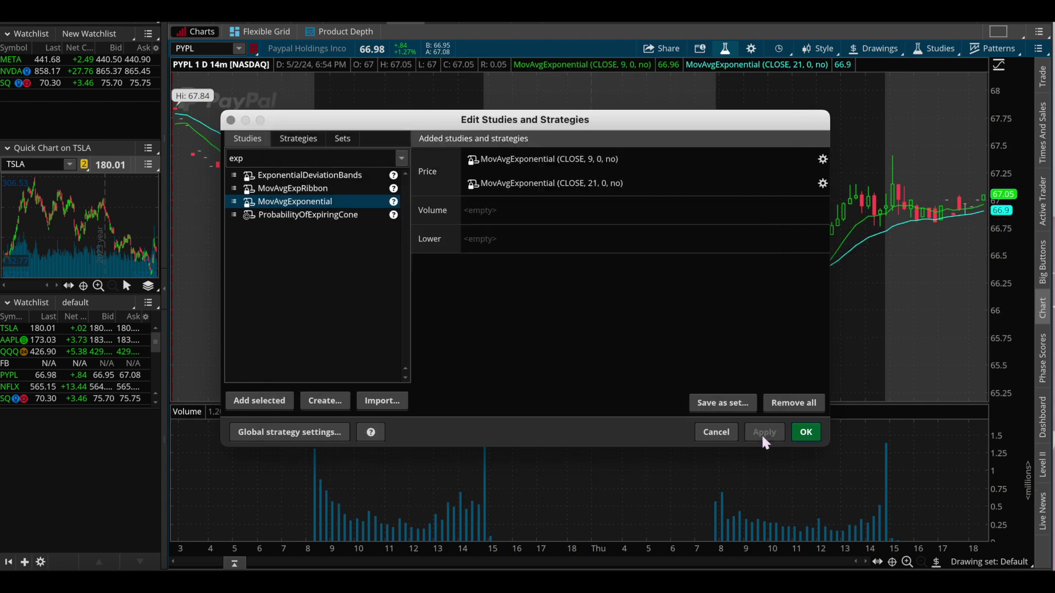
click(805, 432)
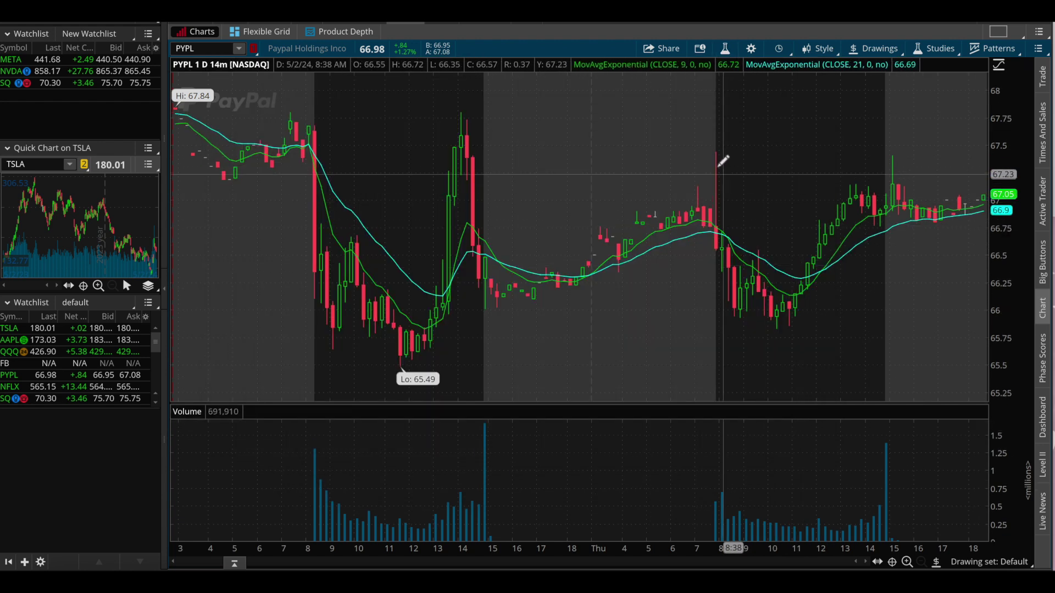
Step: Switch the PYPL chart to the favorite 1 D : 2m time frame
mouse_move(718, 129)
mouse_down()
mouse_move(737, 123)
mouse_move(887, 147)
mouse_up()
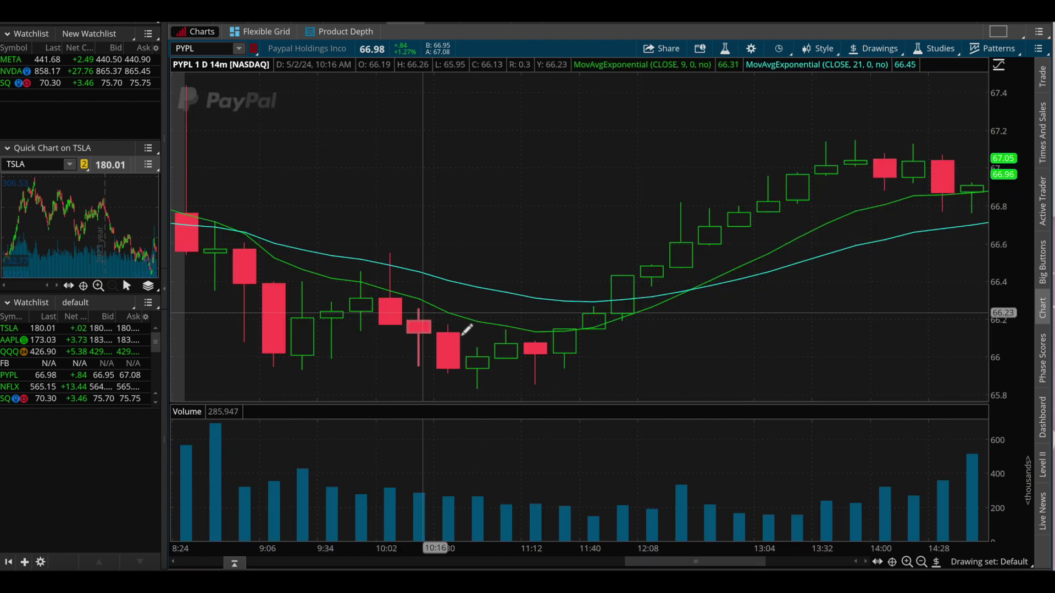
click(787, 50)
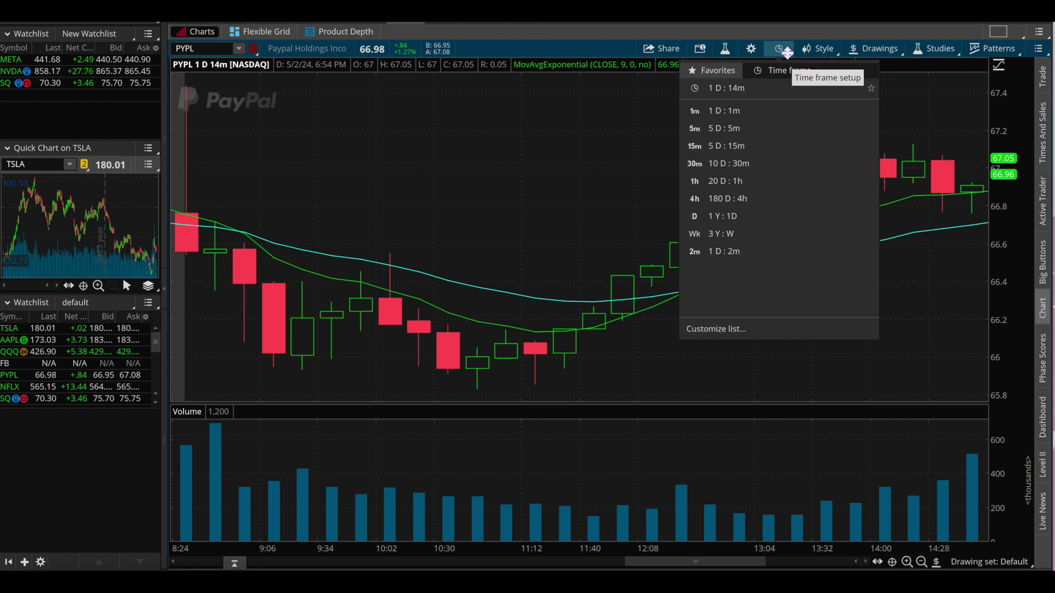
click(752, 248)
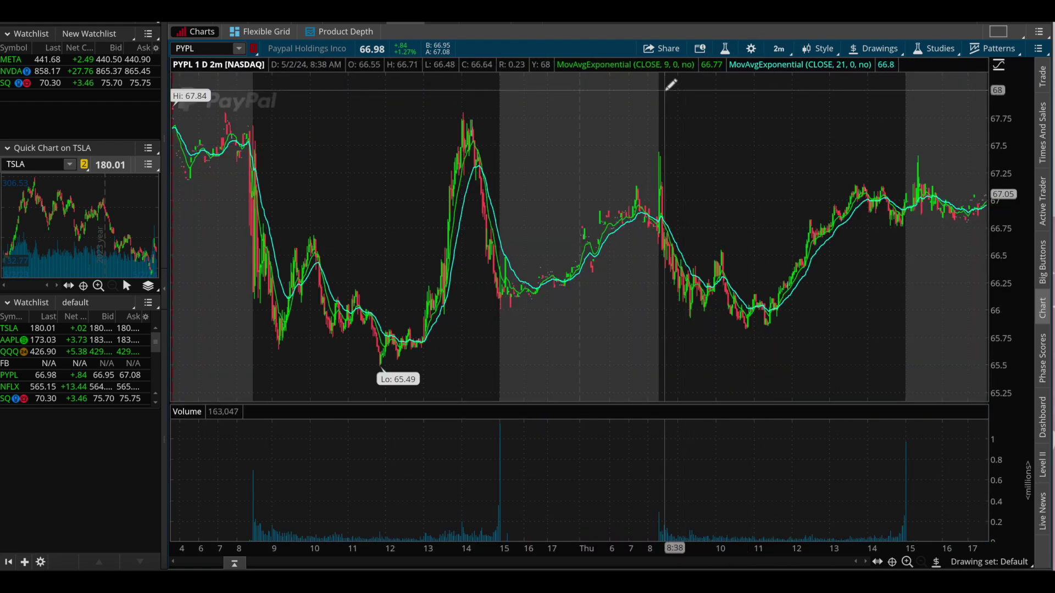
drag(775, 116, 906, 118)
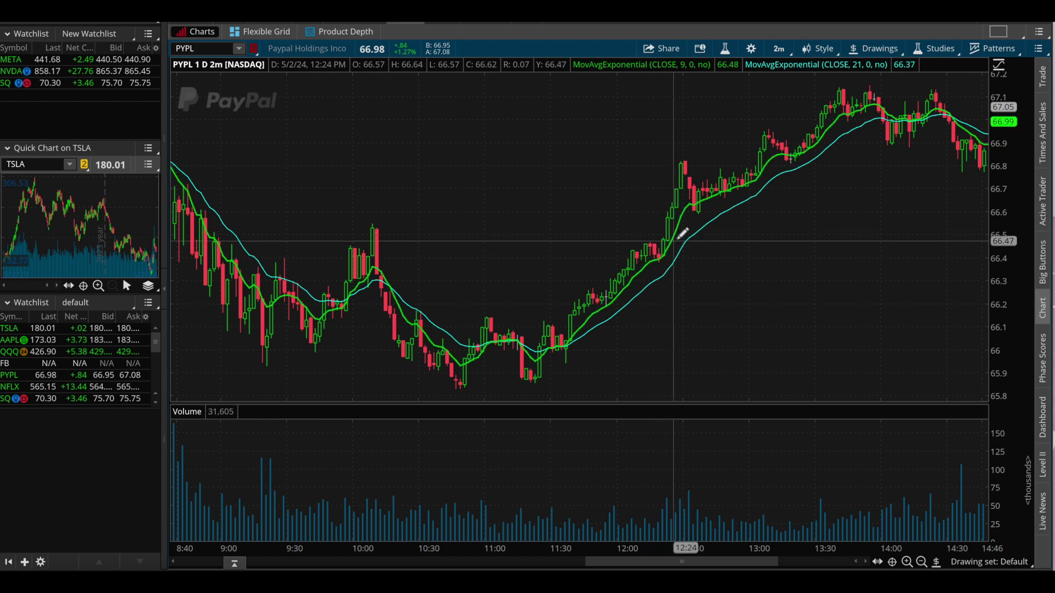
Step: Search the chart studies for "rsi" and add RSI as a lower study on the PYPL chart
click(725, 49)
click(255, 158)
text(rsi)
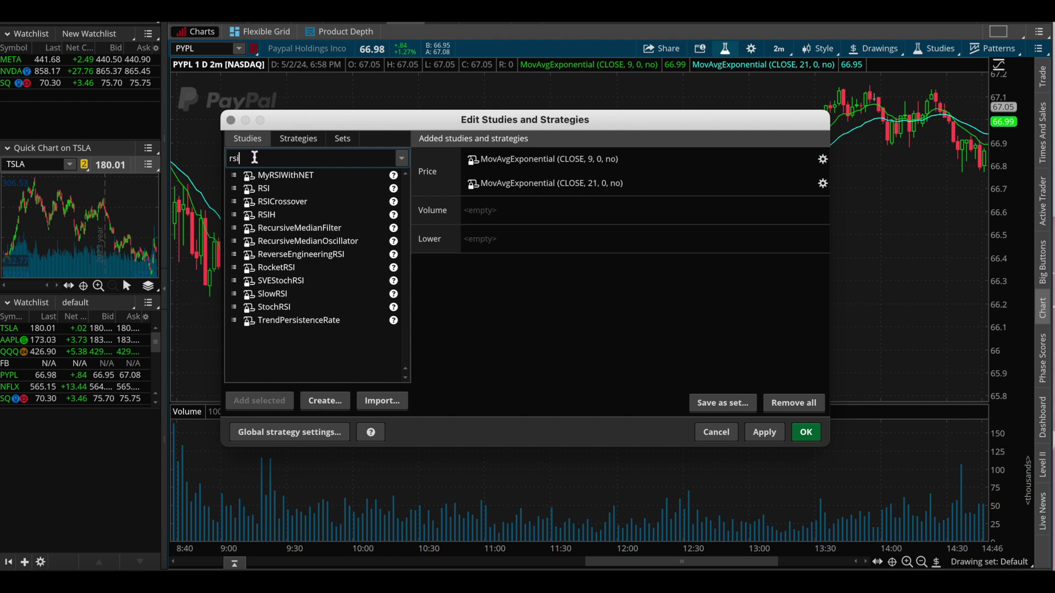
double_click(271, 184)
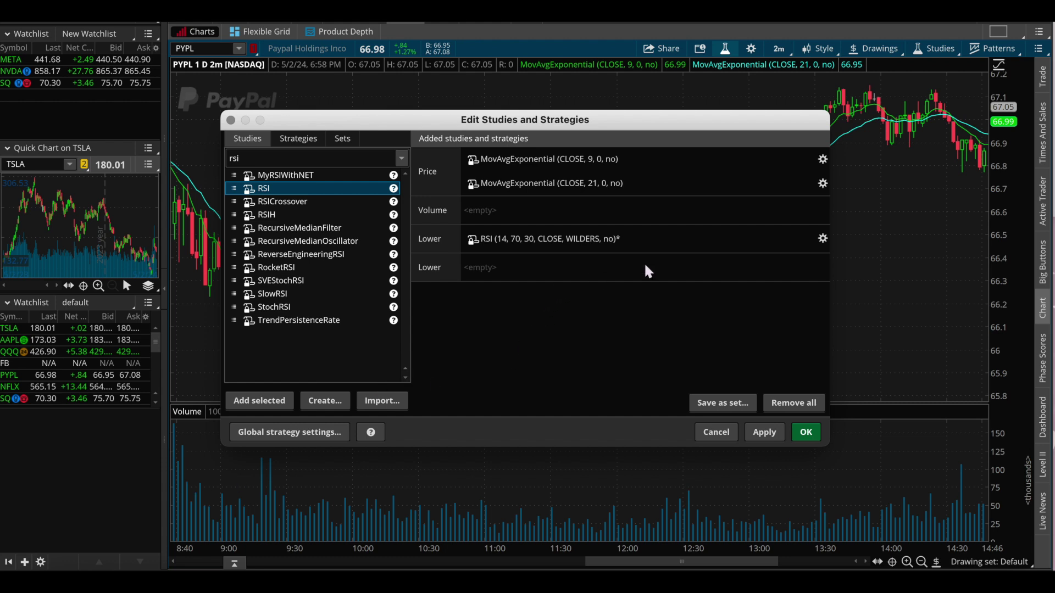
Step: Review the RSI study's inputs and plot colors, keep the defaults, and apply the study to the PYPL chart
click(822, 238)
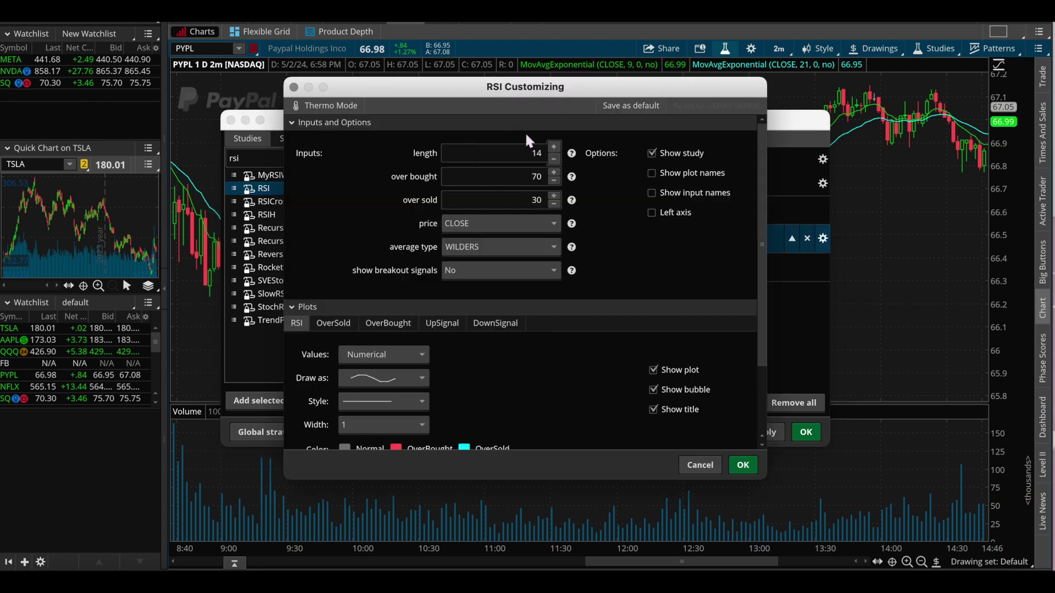
scroll(440, 381, down, 3)
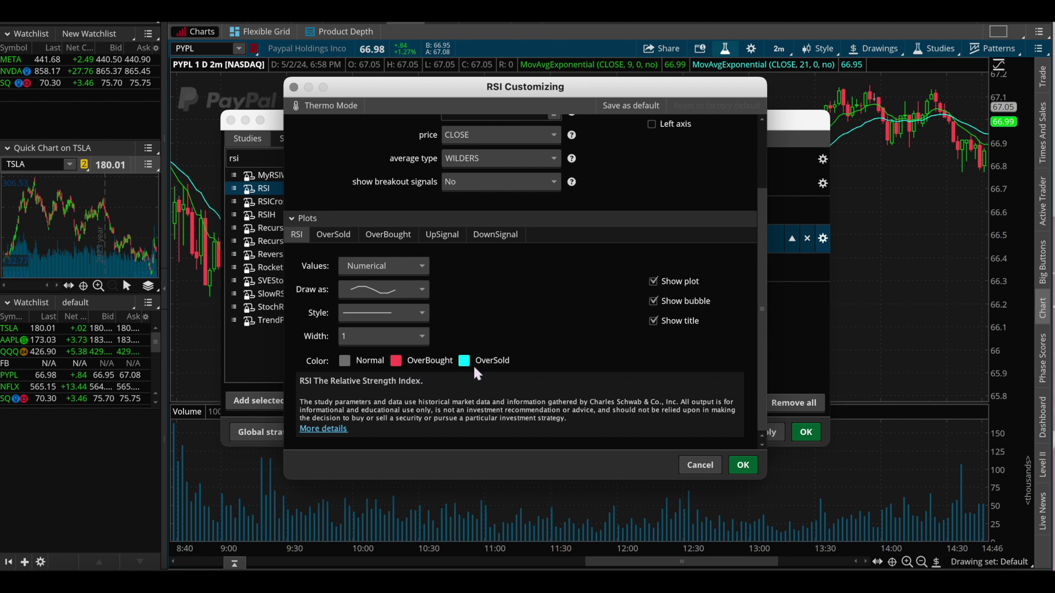
click(742, 465)
click(765, 440)
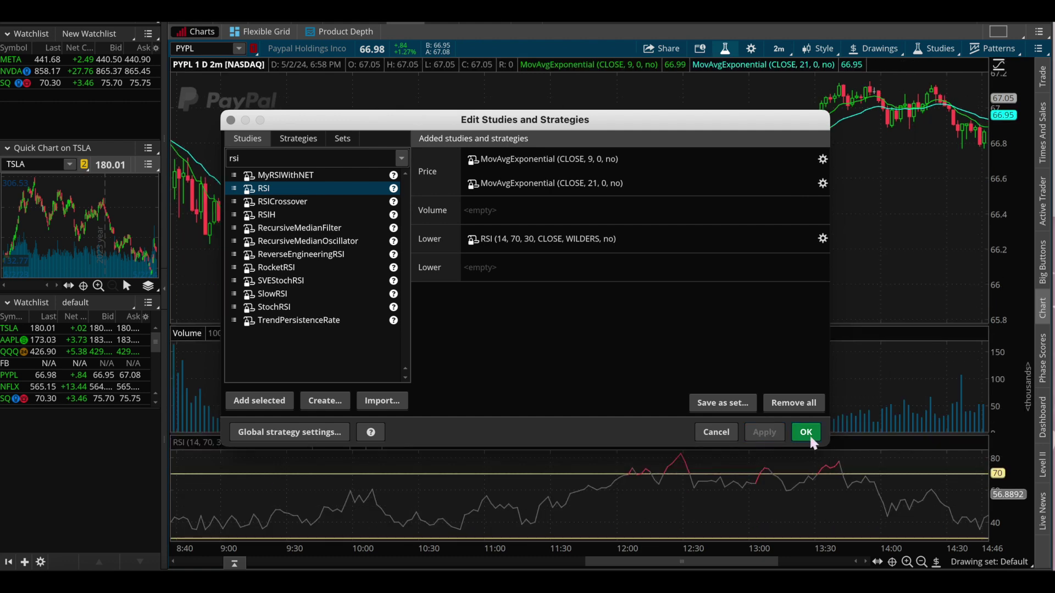
click(807, 432)
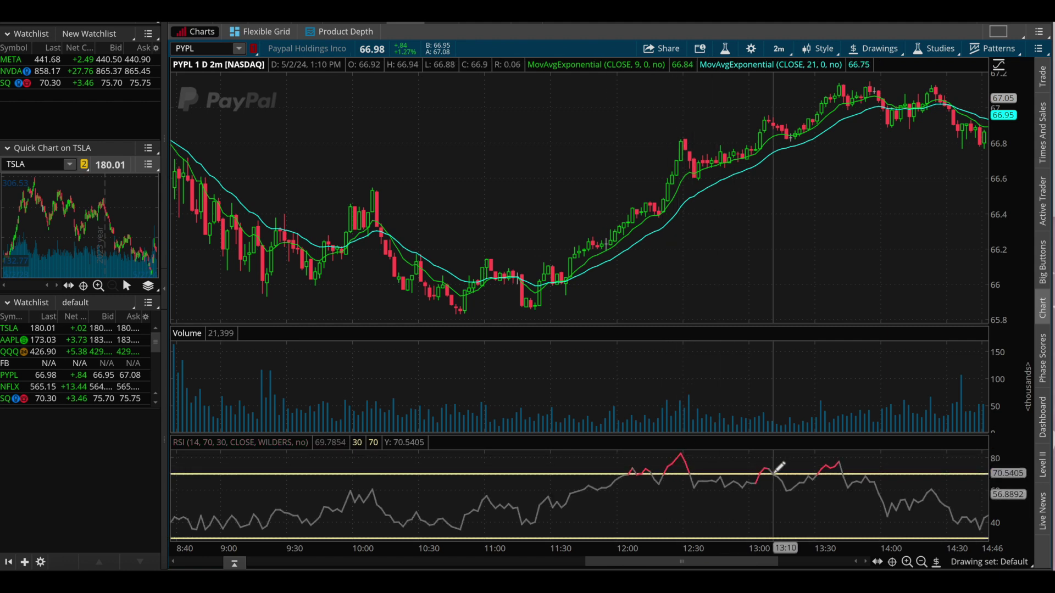
Step: Search the chart studies for "mac" and add MACD as a second lower study below RSI
click(725, 49)
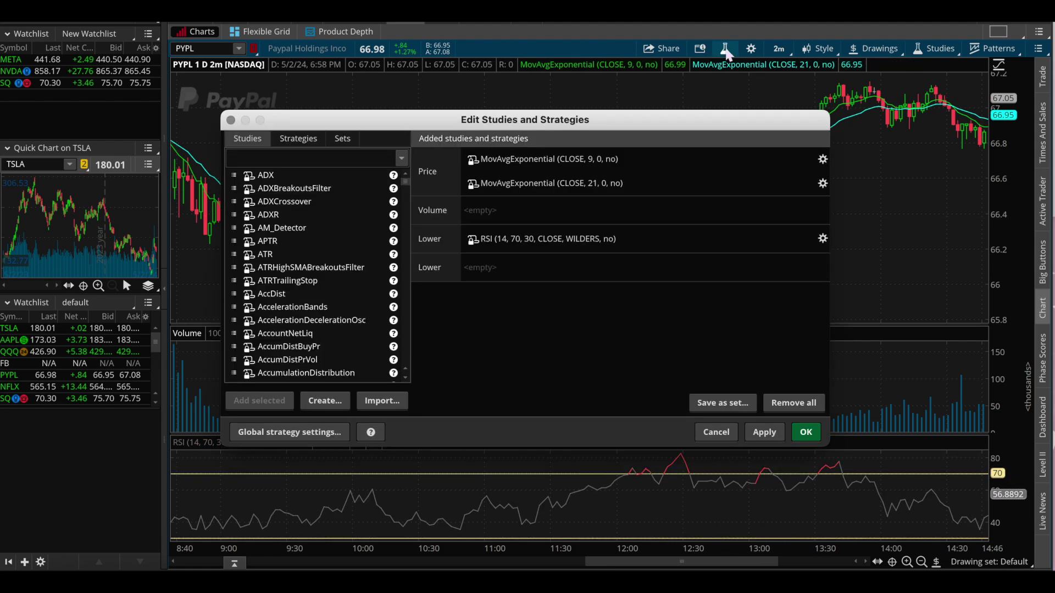
click(279, 158)
text(mac)
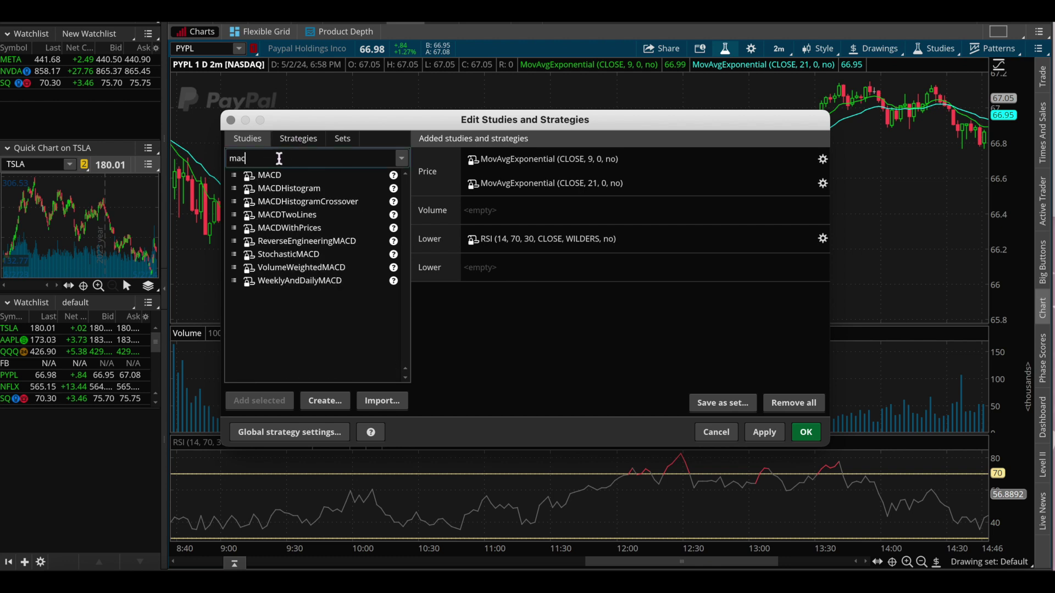
double_click(276, 174)
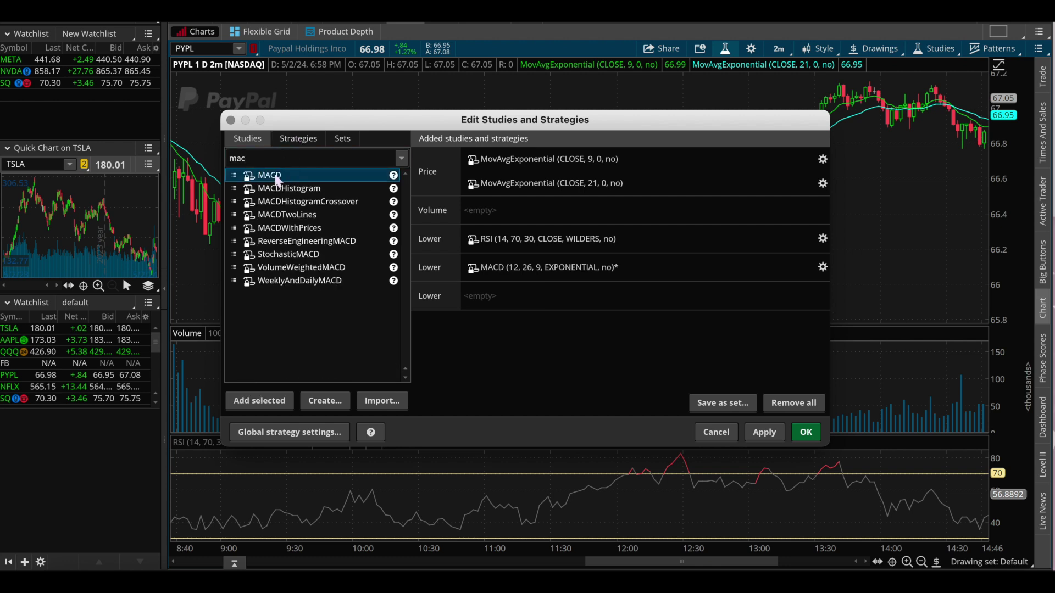
Step: Review the MACD study's inputs and plot settings, keep the defaults, and apply the study to the PYPL chart
click(821, 269)
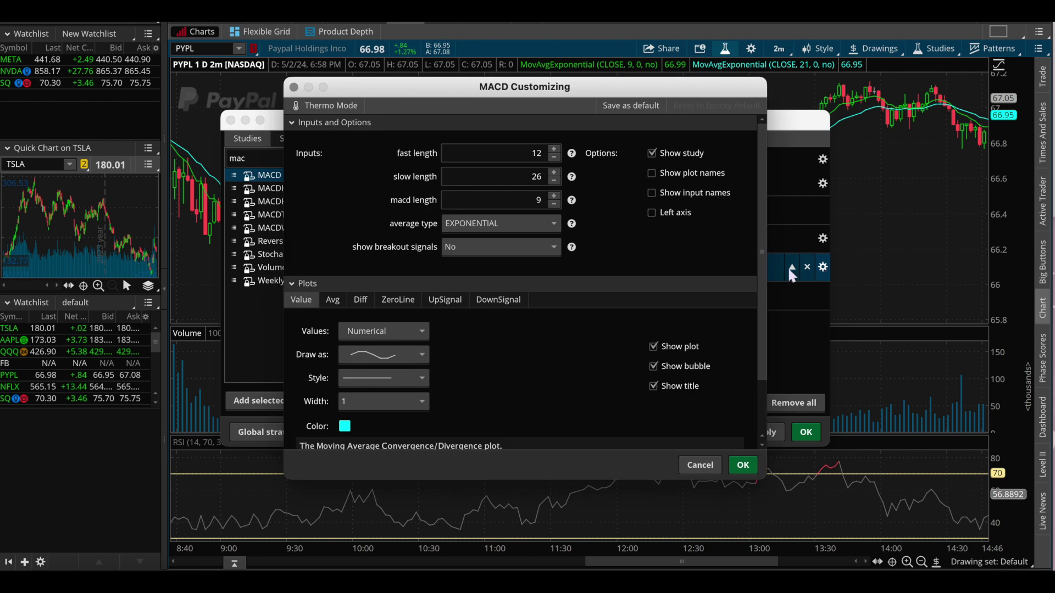
scroll(455, 345, down, 2)
scroll(455, 346, up, 2)
scroll(493, 342, down, 2)
click(737, 466)
click(766, 432)
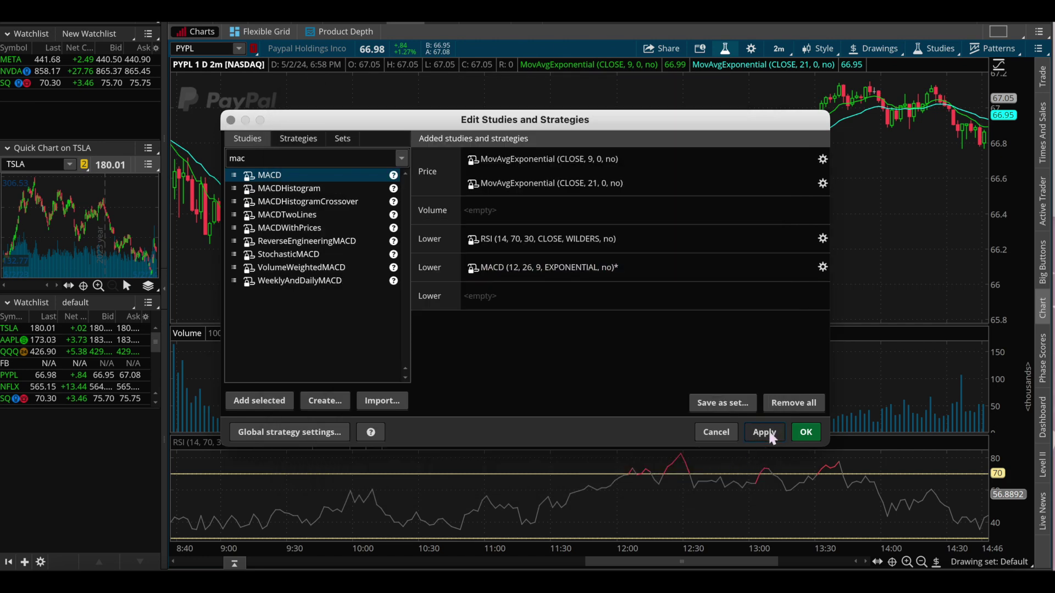
click(807, 434)
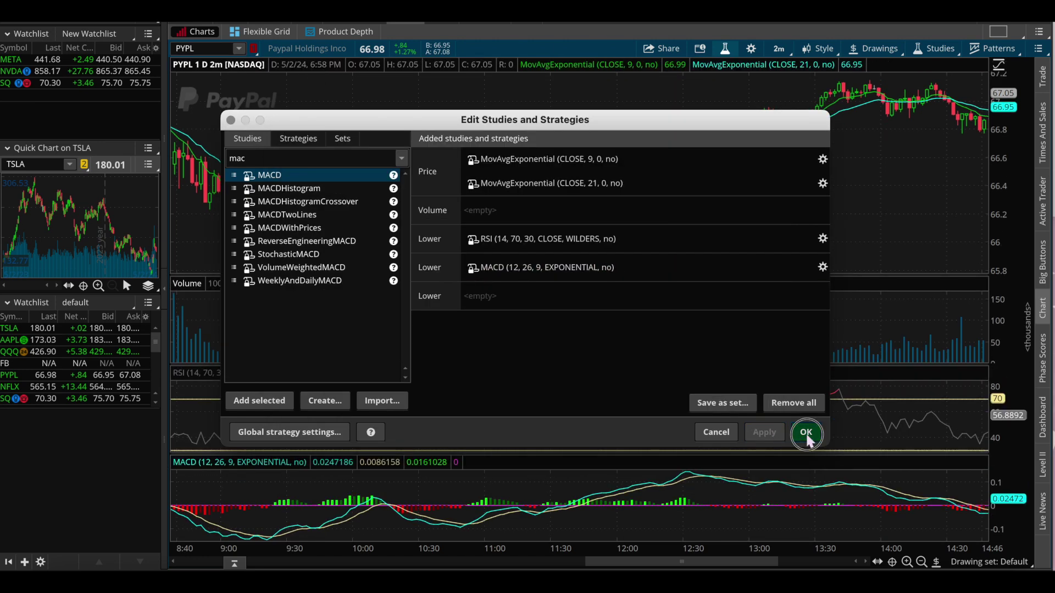